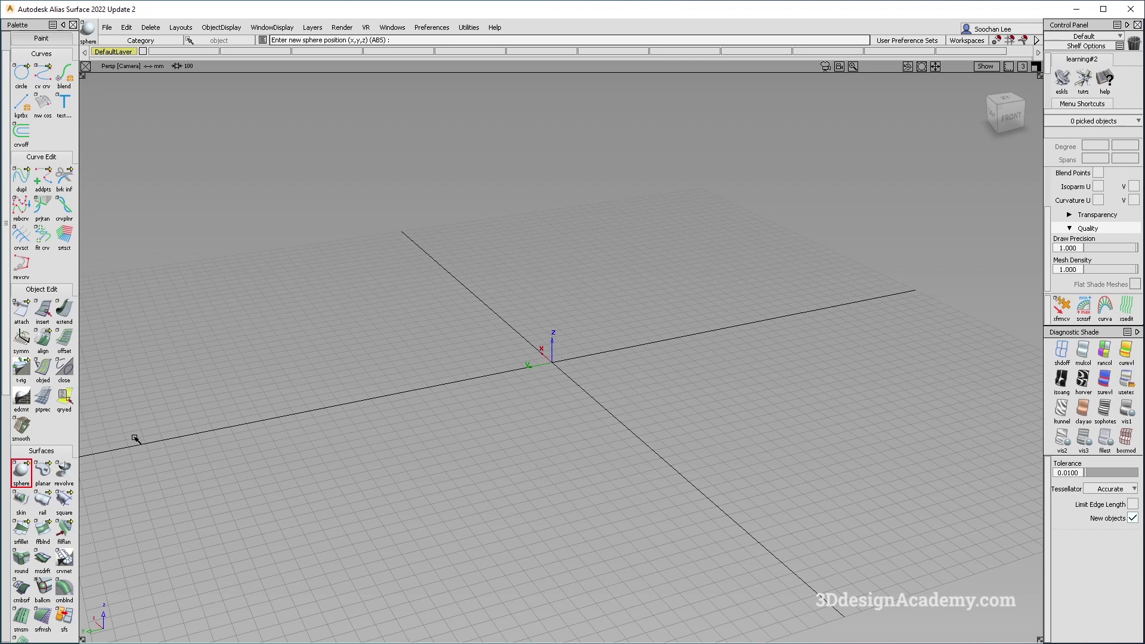
Place a cube primitive at the grid origin in the perspective view
left_click_drag(18, 474, 149, 473)
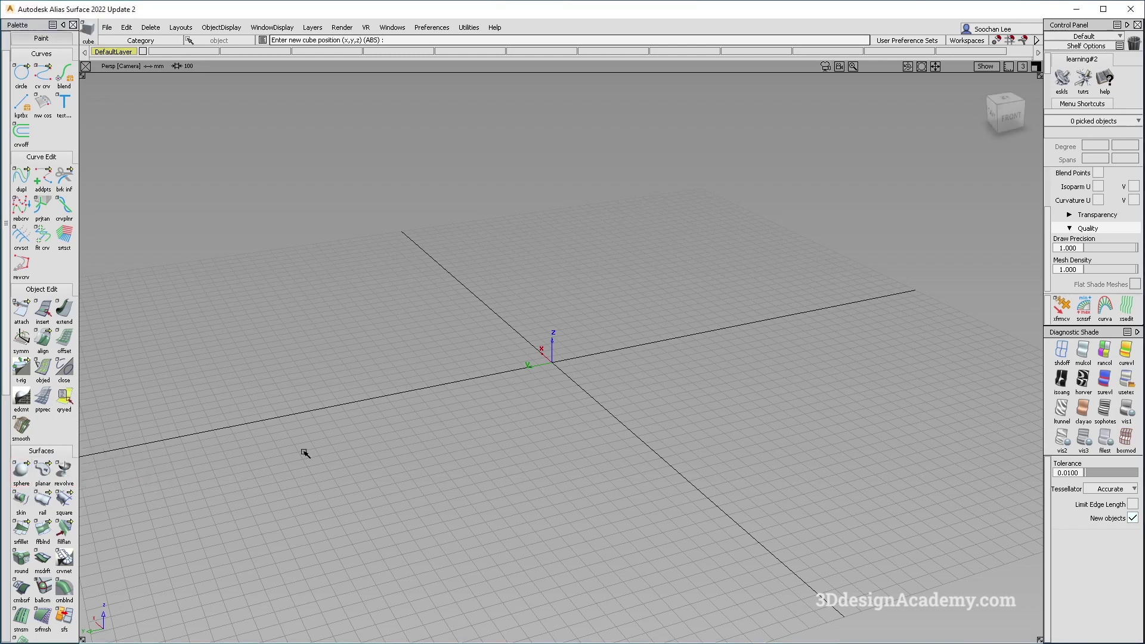
left_click(557, 364)
right_click_drag(554, 363, 618, 340, "alt+shift")
left_click_drag(618, 339, 611, 428, "alt+shift")
In the Left view, raise the cube onto the ground line and put its pivot on its lower-left corner
key("F6")
right_click_drag(500, 390, 665, 345, "ctrl+shift")
left_click(549, 363, "ctrl")
right_click_drag(560, 406, 554, 345, "ctrl+shift")
right_click(549, 348, "alt")
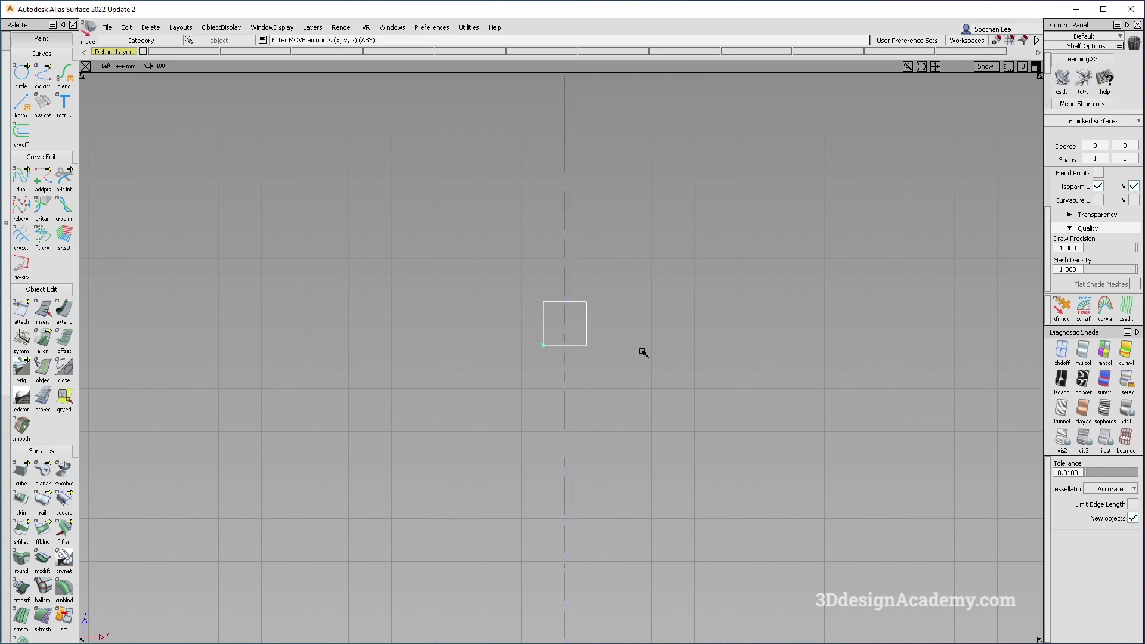
Open the Information Window for the cube in the perspective view
key("F8")
left_click_drag(604, 446, 625, 395, "alt+shift")
right_click_drag(699, 449, 698, 418, "ctrl+shift")
right_click_drag(591, 419, 549, 436, "alt+shift")
middle_click_drag(585, 400, 567, 393, "alt+shift")
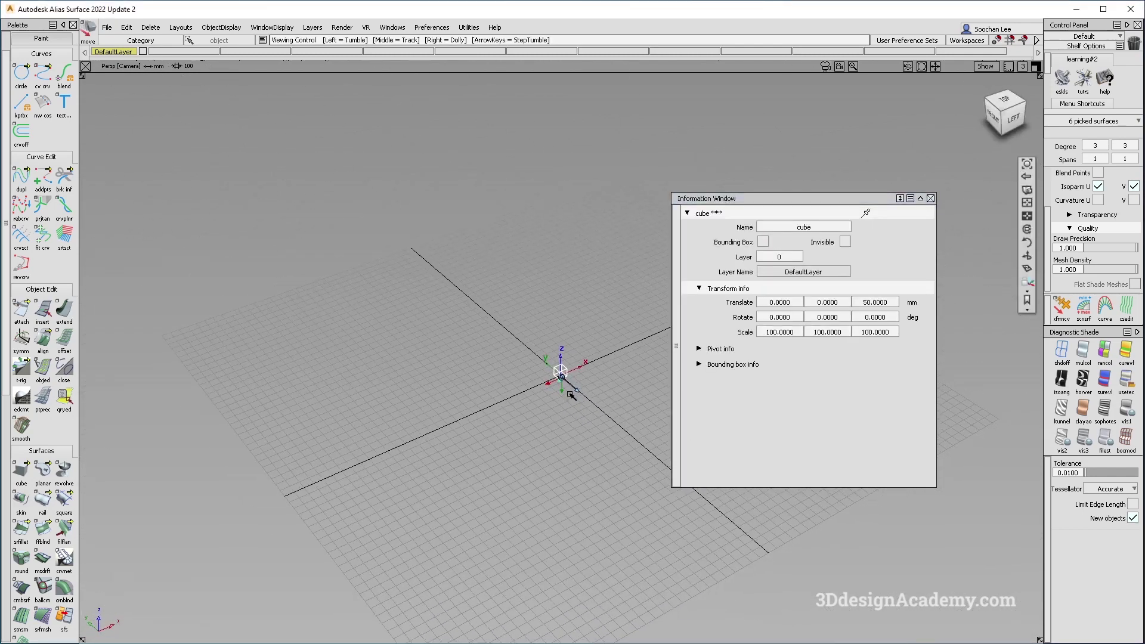
right_click_drag(567, 393, 597, 391, "alt+shift")
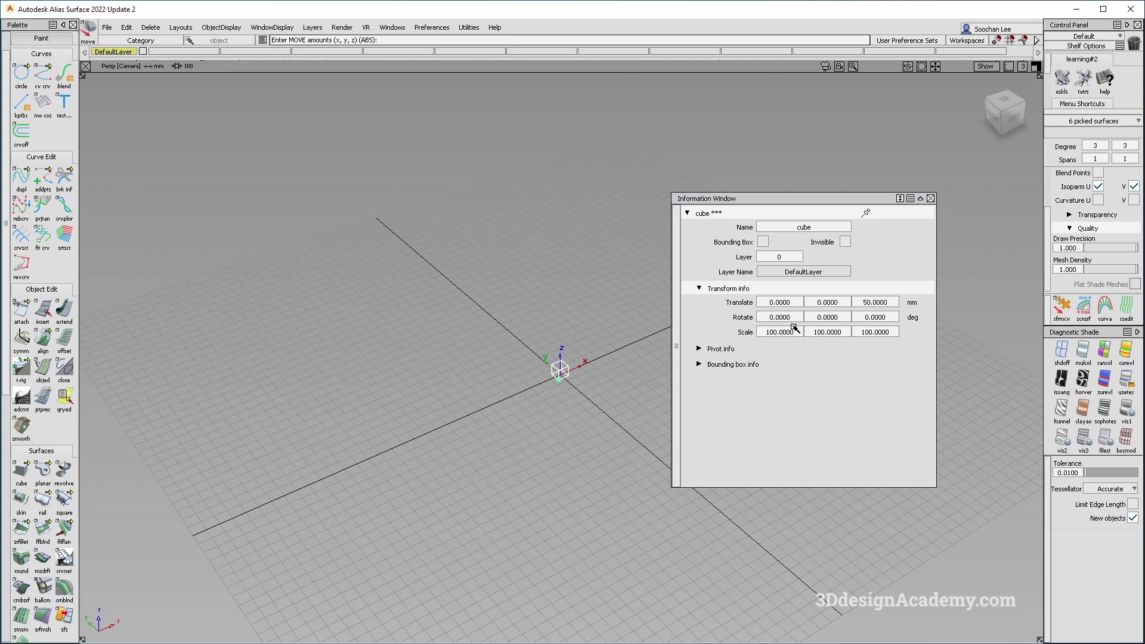
left_click(560, 377, "alt+shift")
right_click_drag(560, 377, 633, 347, "alt+shift")
middle_click_drag(633, 347, 515, 344, "alt+shift")
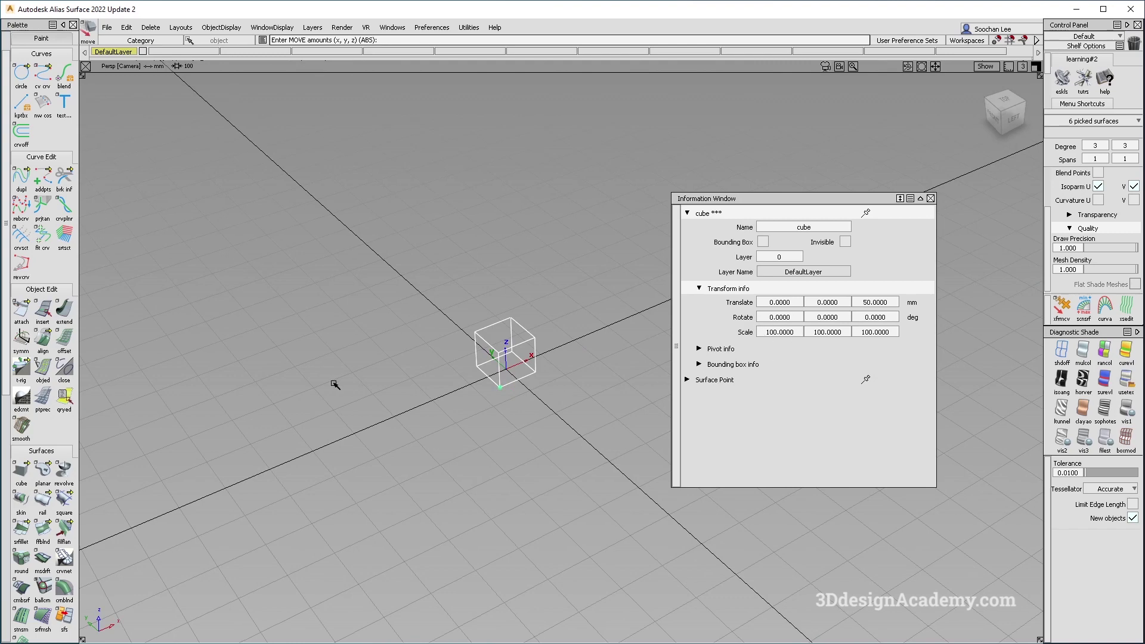
middle_click_drag(524, 360, 466, 341, "alt+shift")
left_click_drag(466, 341, 432, 347, "alt+shift")
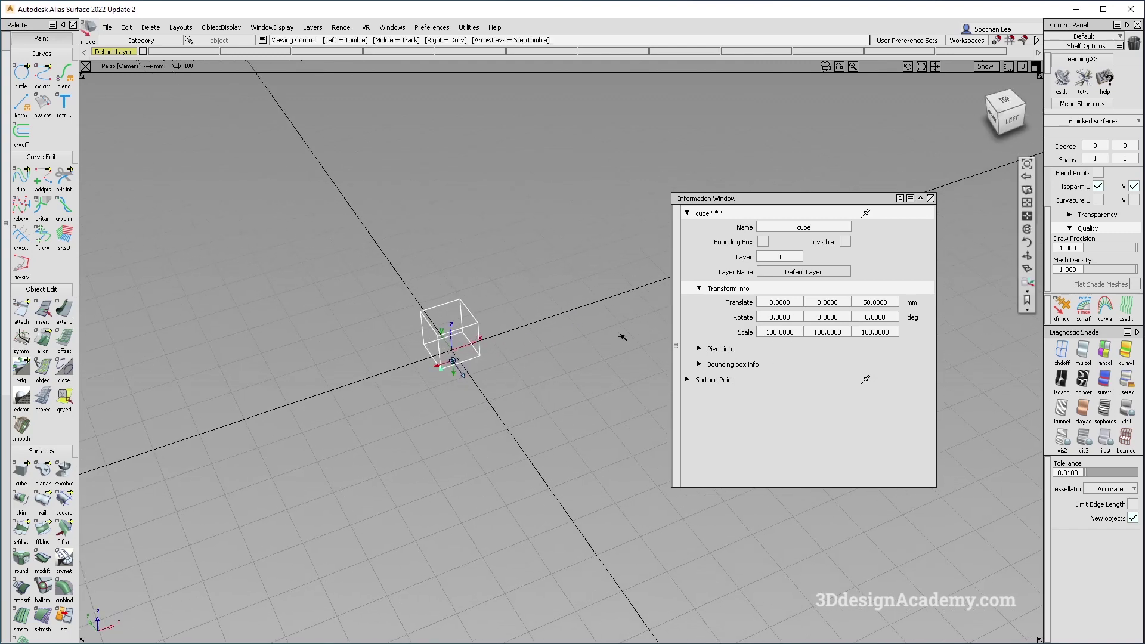
Set the cube's scale to 1 in X, Y and Z
double_click(771, 332)
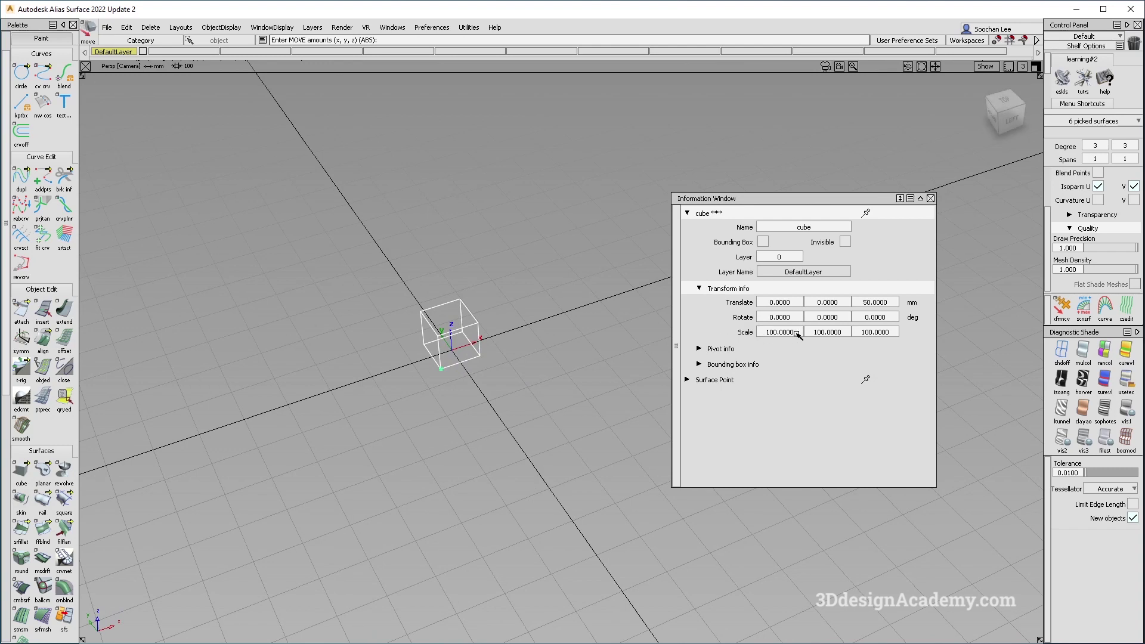
type("1")
key("Tab")
type("1")
key("Tab")
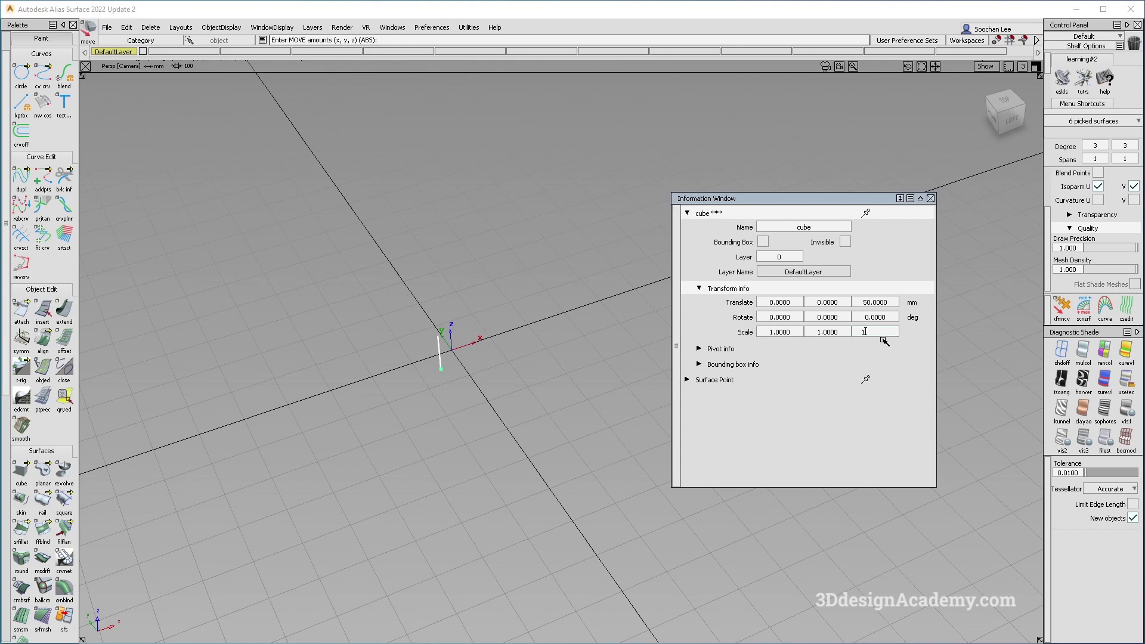
type("1")
key("Tab")
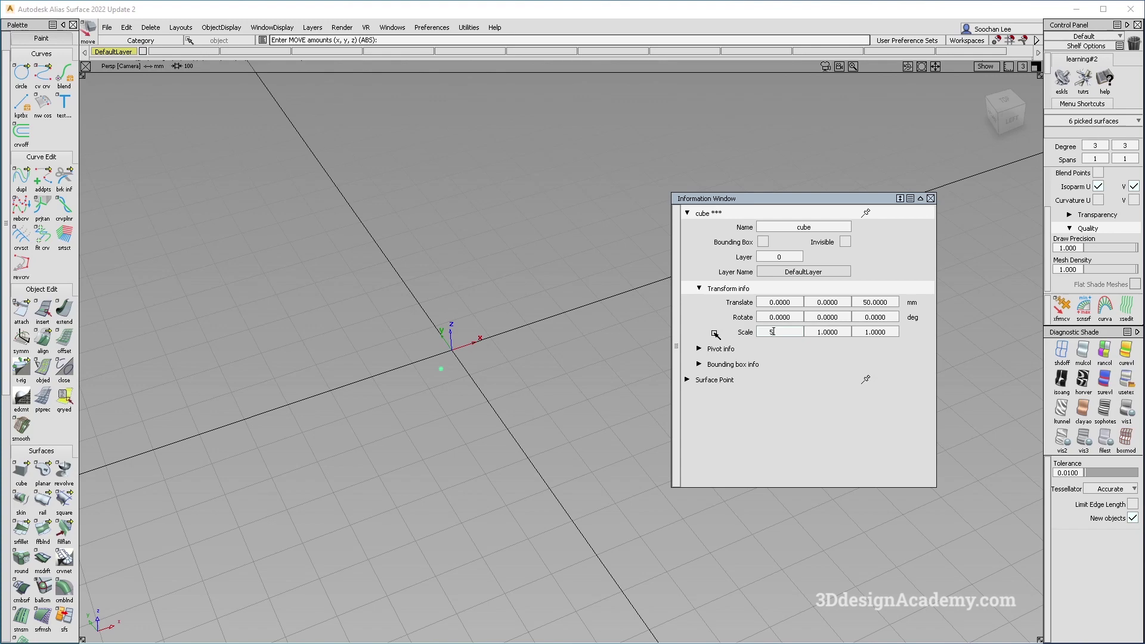
Set the cube's X scale to 5000 to test the length in millimetres
key("Return")
left_click_drag(709, 335, 379, 387, "alt+shift")
right_click_drag(546, 368, 338, 366, "alt+shift")
left_click_drag(338, 366, 460, 334, "alt+shift")
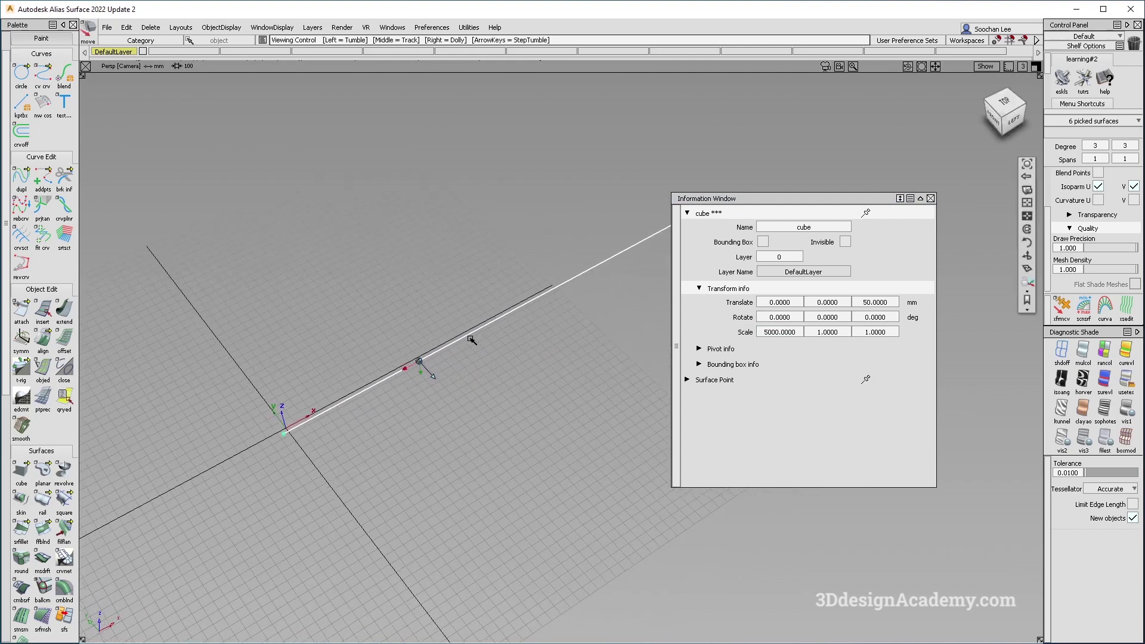
left_click_drag(537, 311, 460, 306, "alt+shift")
left_click_drag(447, 352, 579, 337, "alt+shift")
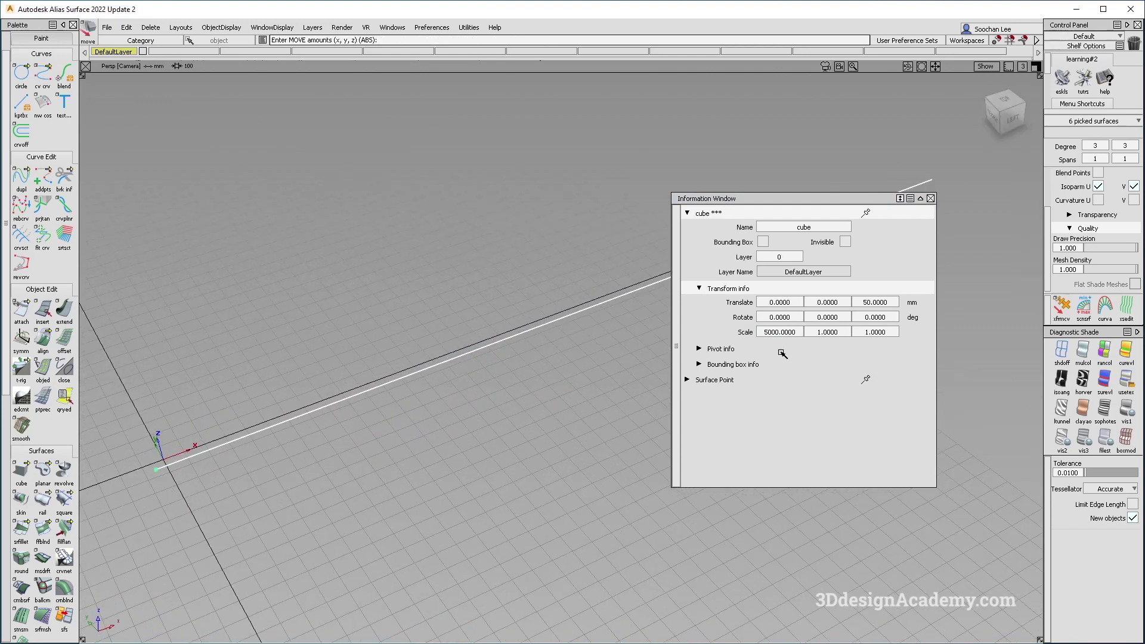
Set the cube's X scale to 4844 and its Y scale to 1860, the car's overall length and width
left_click(686, 643)
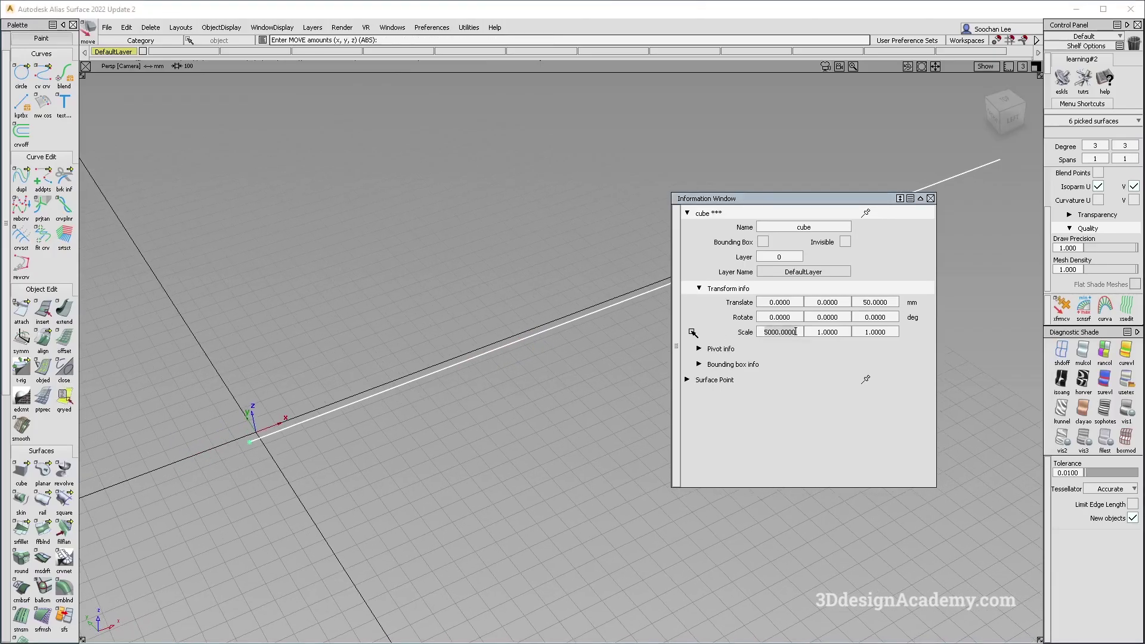
type("4844.0000")
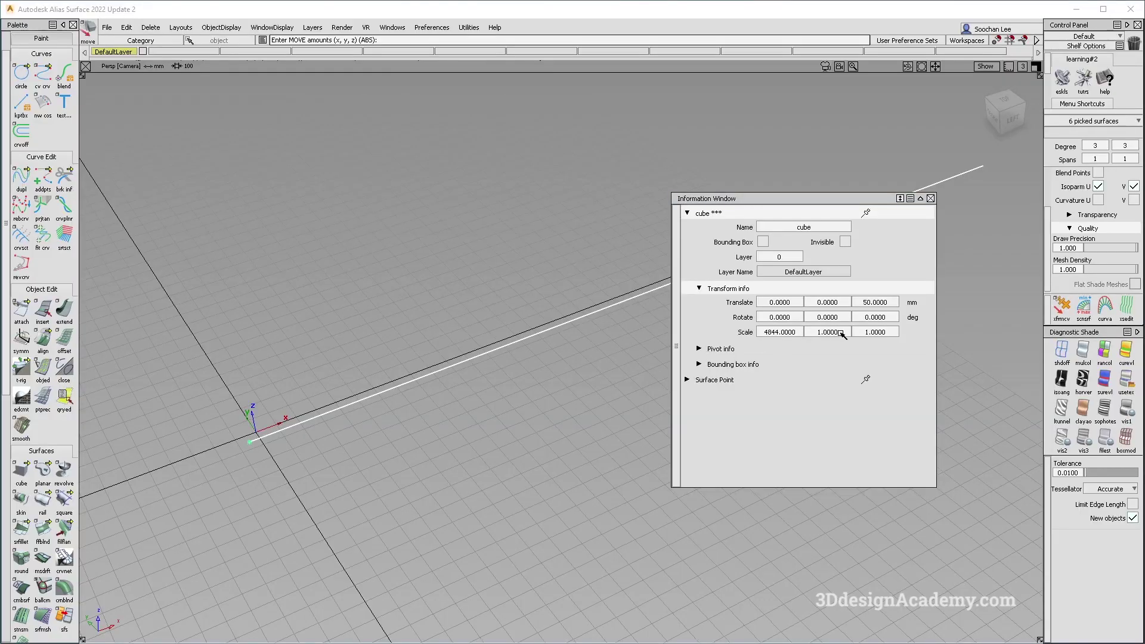
left_click(838, 331)
type("18")
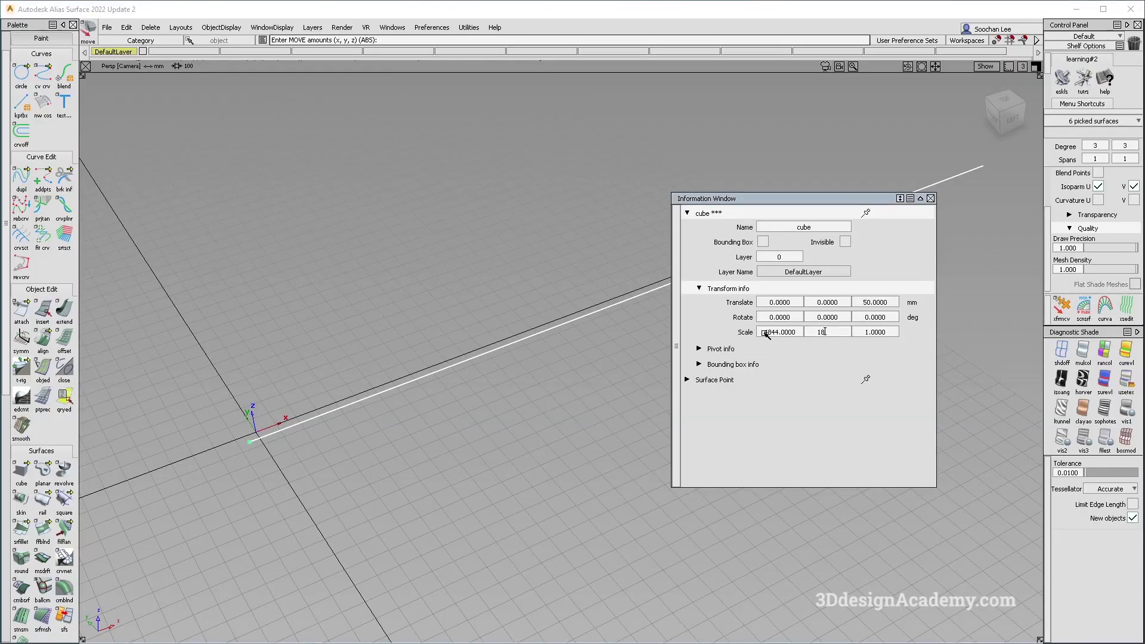
type("60")
key("Return")
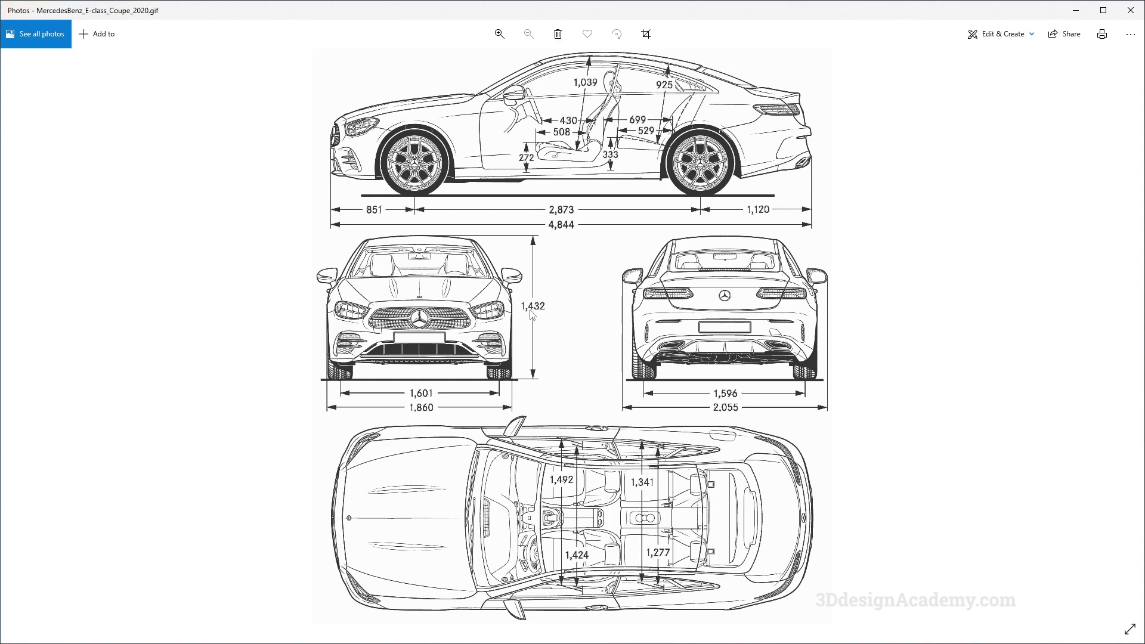
Return to Alias from the blueprint in Photos, set the cube's Z scale to 1432 and close the Information Window
key("alt+Tab")
left_click_drag(886, 332, 827, 341)
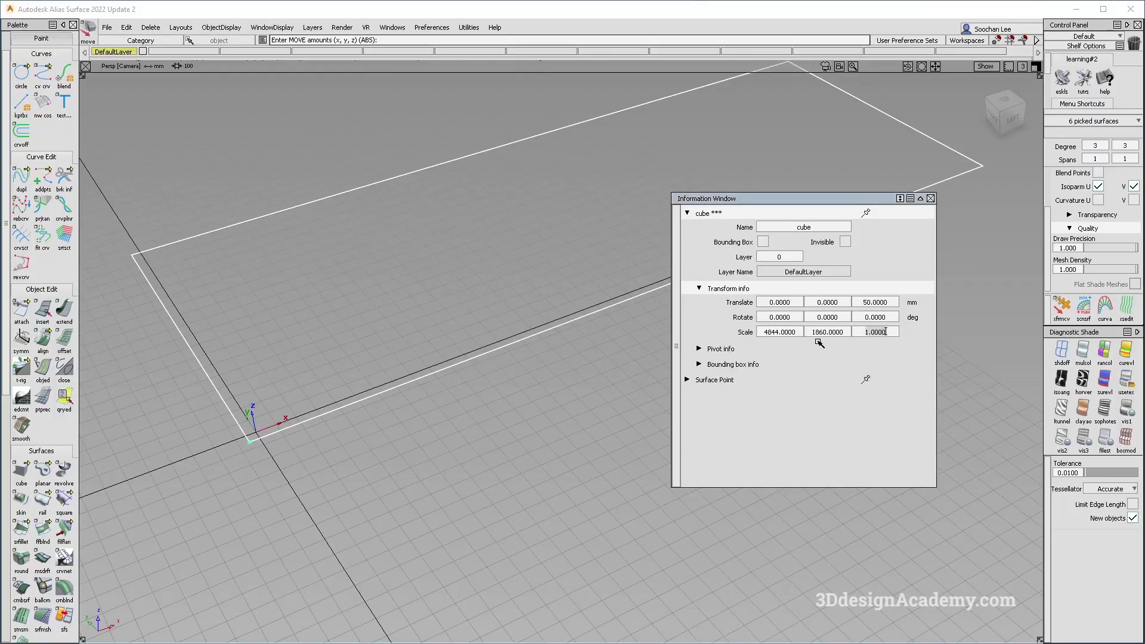
type("1432")
key("Return")
right_click_drag(529, 311, 527, 261, "alt+shift")
left_click_drag(439, 298, 430, 334, "alt+shift")
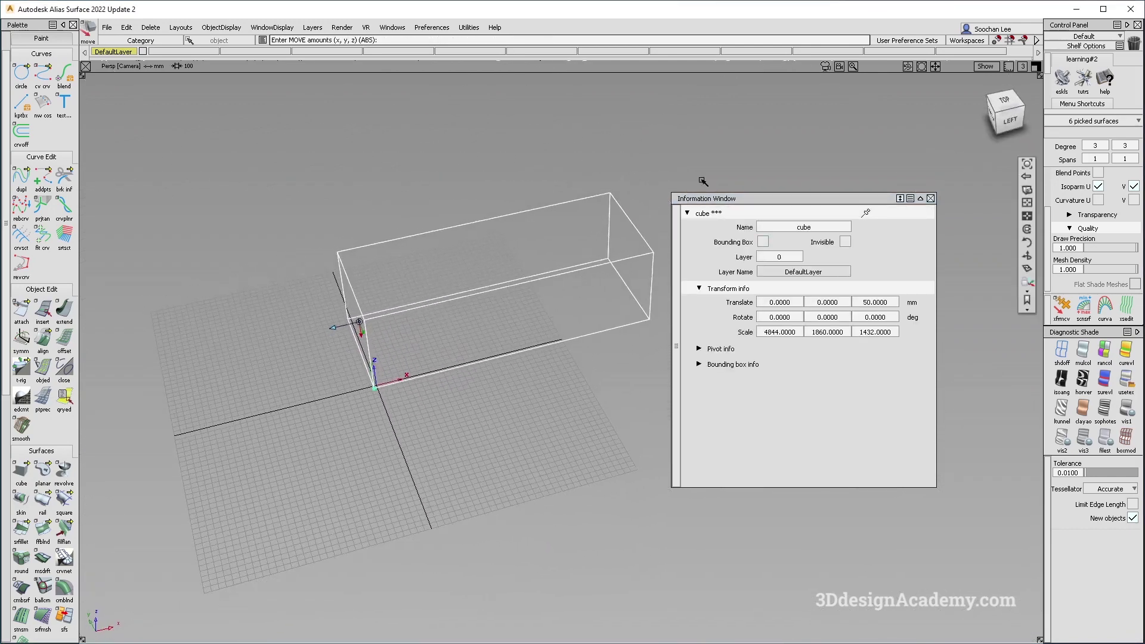
left_click(930, 198)
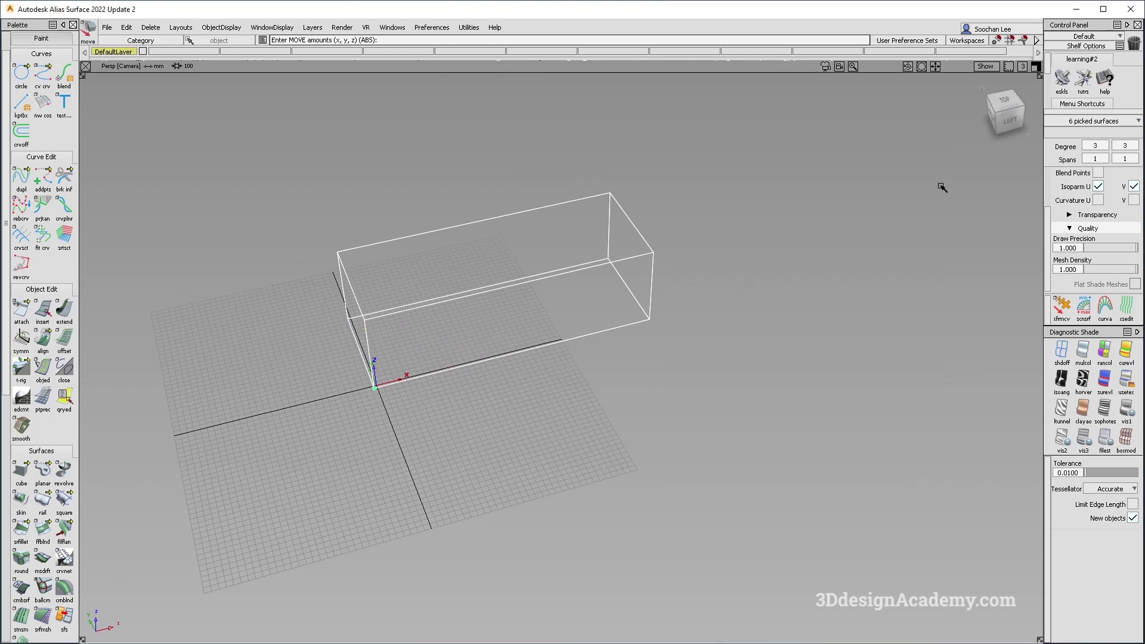
Relocate the box's pivot, centre the box's base on the grid origin and deselect the box
left_click(1001, 102)
middle_click_drag(357, 341, 454, 363, "alt+shift")
right_click_drag(374, 388, 486, 322, "ctrl+shift")
left_click_drag(465, 355, 470, 339, "ctrl+alt")
mouse_move(469, 404)
right_mouse_down("ctrl+shift")
mouse_move(446, 394)
mouse_move(600, 337)
right_mouse_up("ctrl+shift")
left_click_drag(603, 337, 610, 338, "ctrl+alt")
left_click_drag(469, 326, 469, 322, "ctrl+alt")
right_click_drag(464, 359, 467, 316, "ctrl+shift")
middle_click_drag(468, 313, 464, 318, "alt")
key("shift+alt")
left_click_drag(556, 449, 452, 354, "alt+shift")
left_click_drag(516, 424, 506, 388, "ctrl+shift")
key("F6")
left_click_drag(605, 413, 570, 427, "alt+shift")
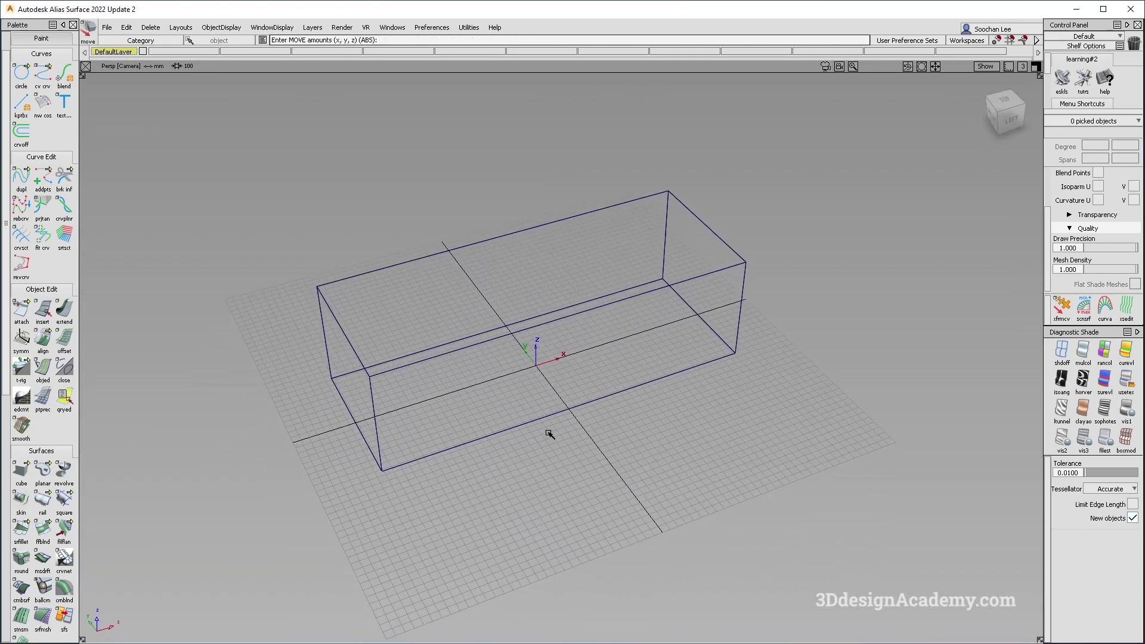
left_click_drag(654, 440, 565, 377, "alt+shift")
Import side view.jpg as a canvas image in the Left view, with Always create New Canvas enabled
key("F6")
middle_click_drag(657, 365, 586, 240, "alt+shift")
left_click_drag(614, 371, 576, 252, "ctrl+shift")
middle_click_drag(578, 222, 590, 283, "alt+shift")
right_click_drag(590, 283, 607, 273, "alt+shift")
middle_click_drag(607, 273, 591, 294, "alt+shift")
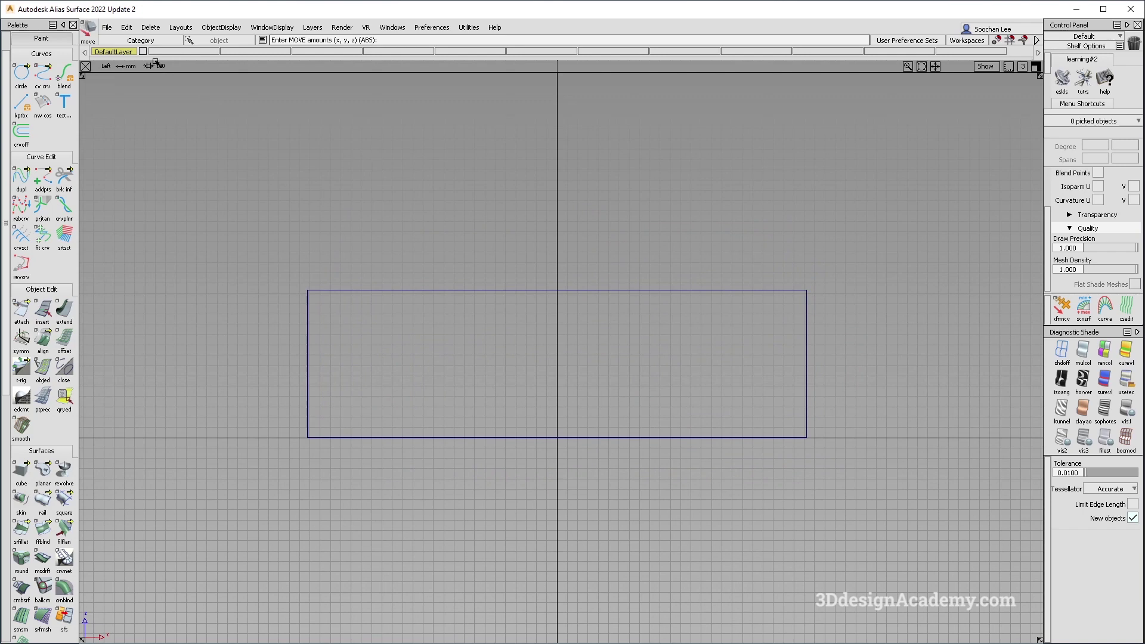
left_click(108, 28)
mouse_move(152, 158)
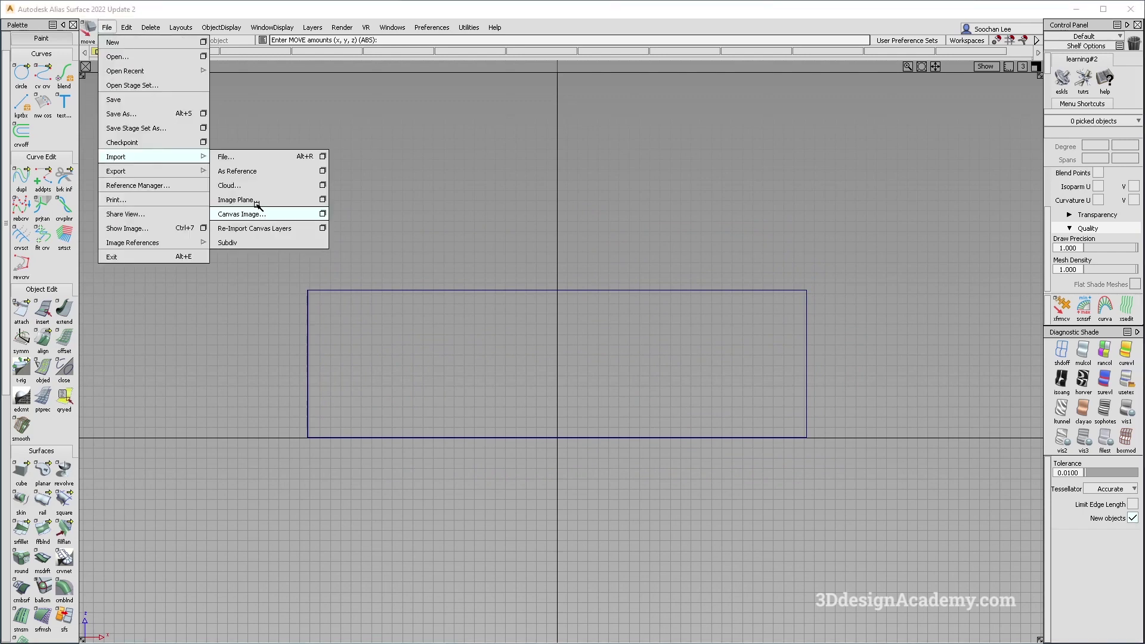
left_click(323, 214)
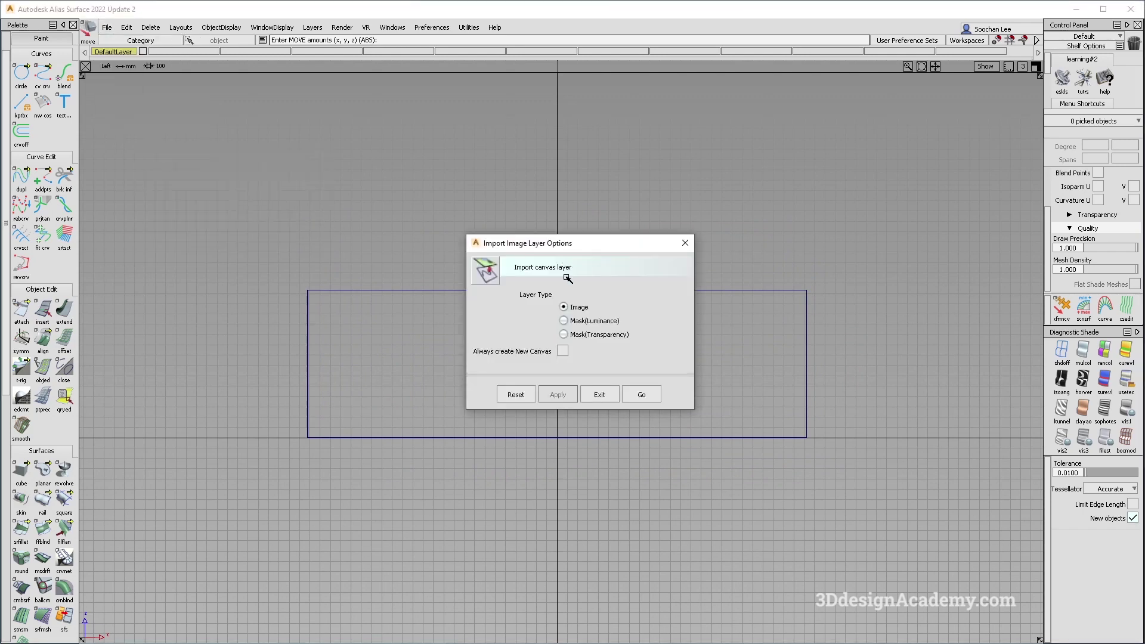
left_click(563, 351)
left_click(640, 395)
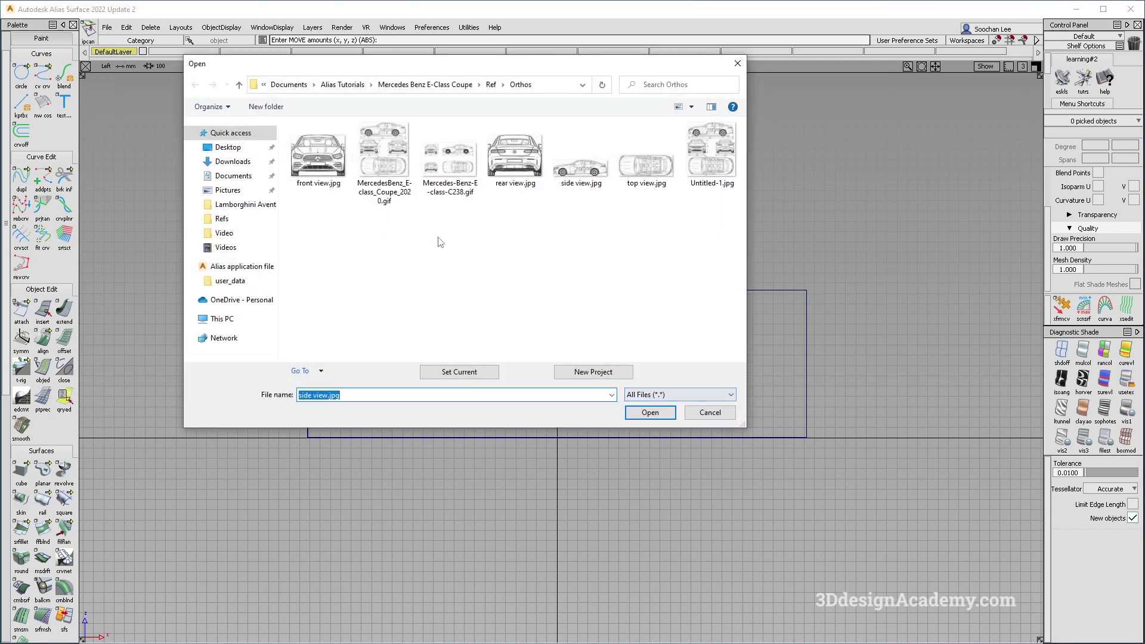
double_click(573, 171)
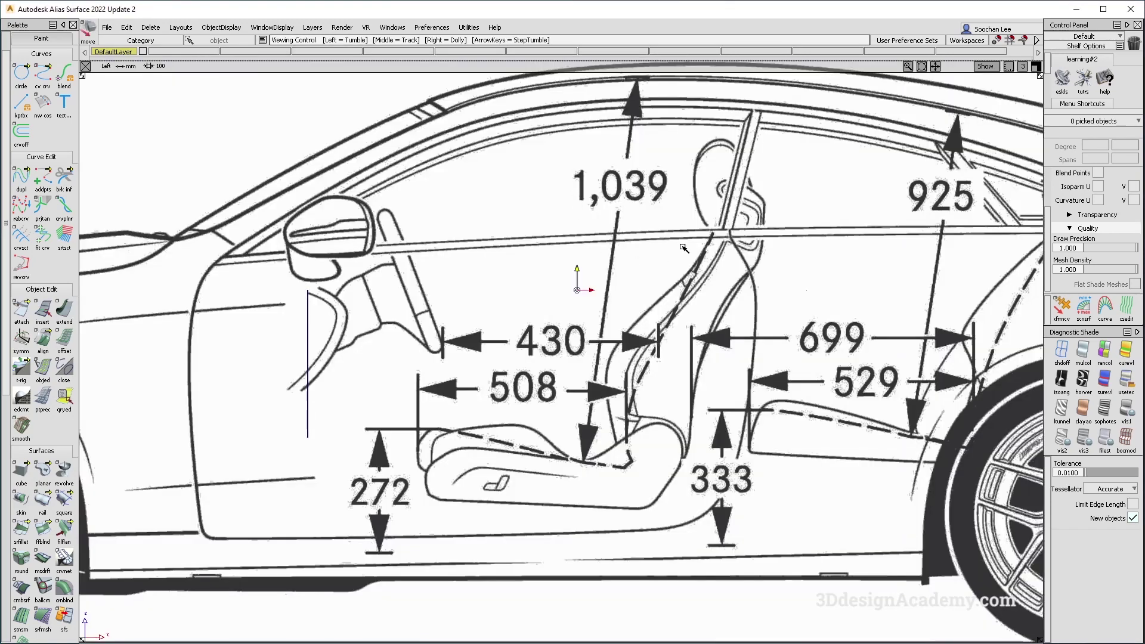
Set the Canvases transparency to 0.2 so the box shows through the side-view image
right_click_drag(685, 248, 641, 267, "alt+shift")
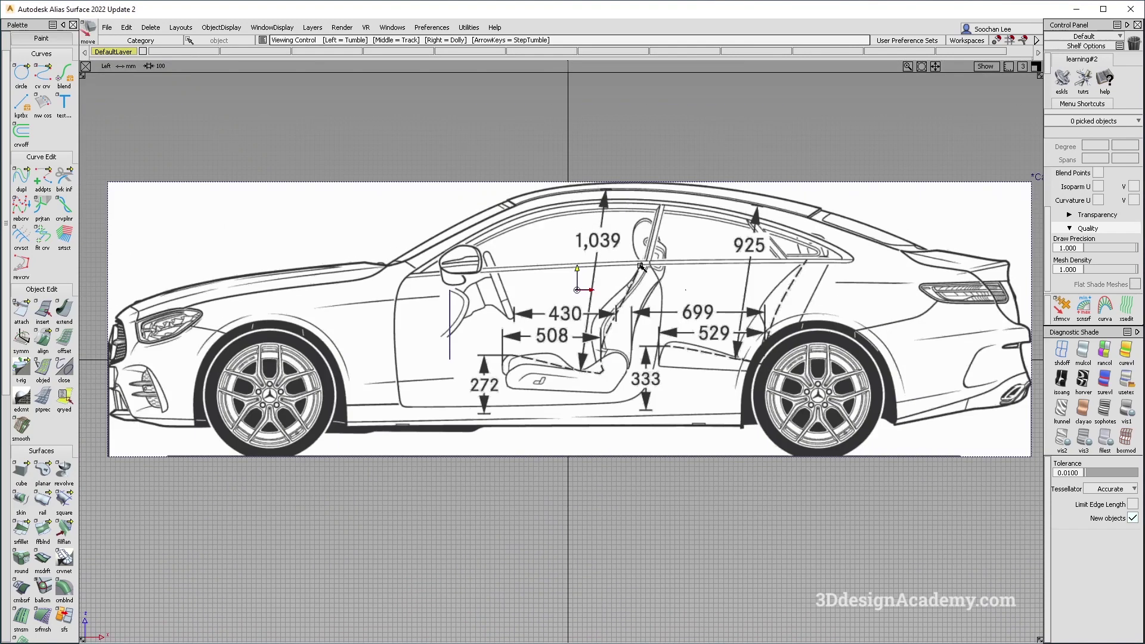
left_click(1101, 215)
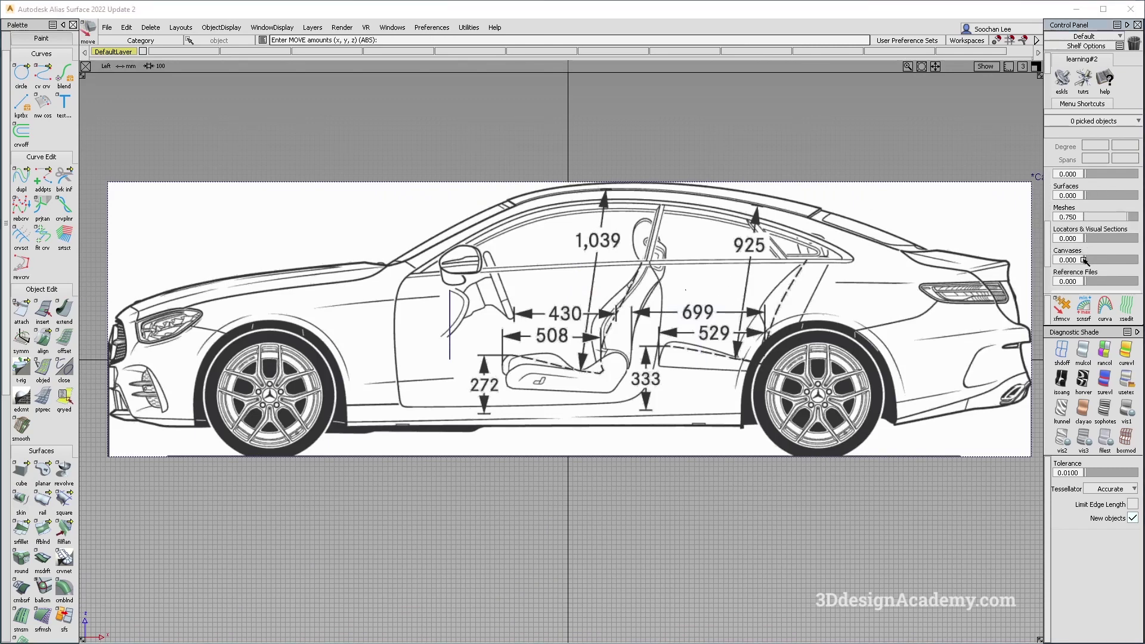
scroll(1085, 260, "down", 1)
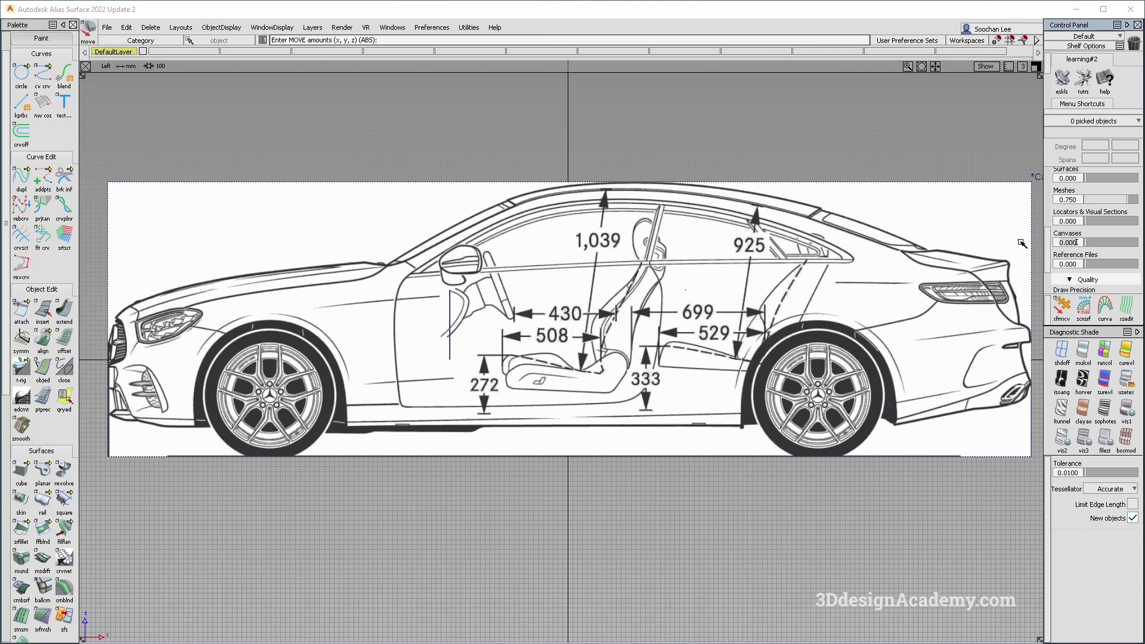
type(".2")
key("Return")
Pick the side-view canvas and move its pivot to the canvas's lower-left corner
left_click_drag(667, 174, 689, 262)
middle_click_drag(541, 408, 516, 343, "alt+shift")
right_click_drag(536, 342, 632, 325, "ctrl+shift")
left_click_drag(826, 345, 514, 362)
right_click_drag(507, 369, 122, 446, "alt+shift")
middle_click_drag(123, 446, 334, 433, "alt+shift")
right_click_drag(334, 433, 387, 412, "ctrl+shift")
middle_click_drag(634, 324, 558, 333, "alt+shift")
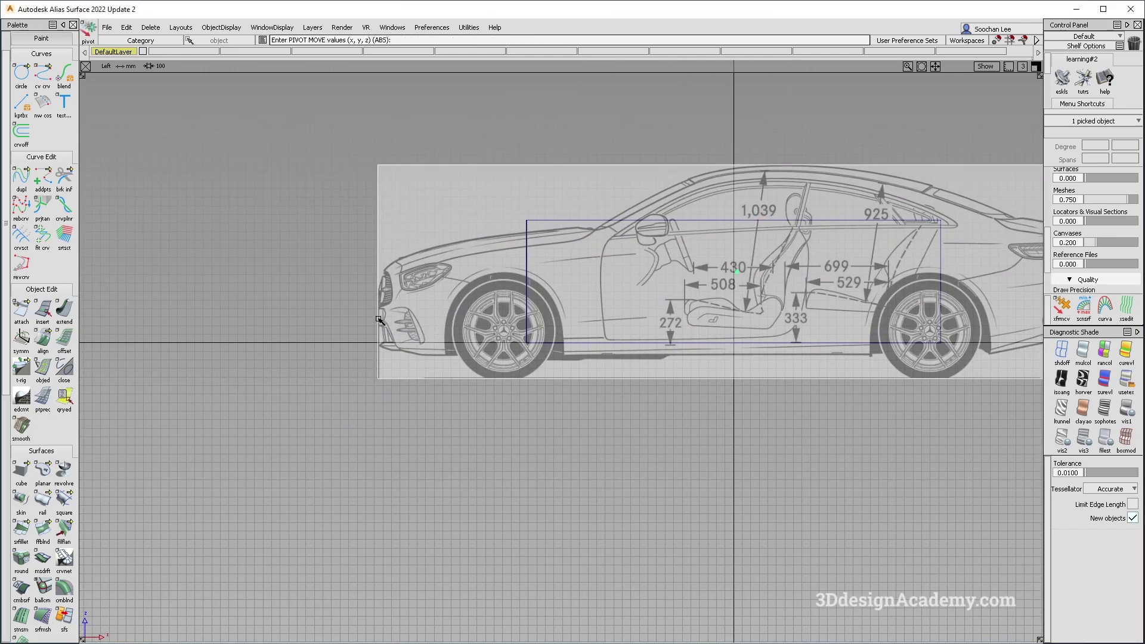
left_click(378, 378)
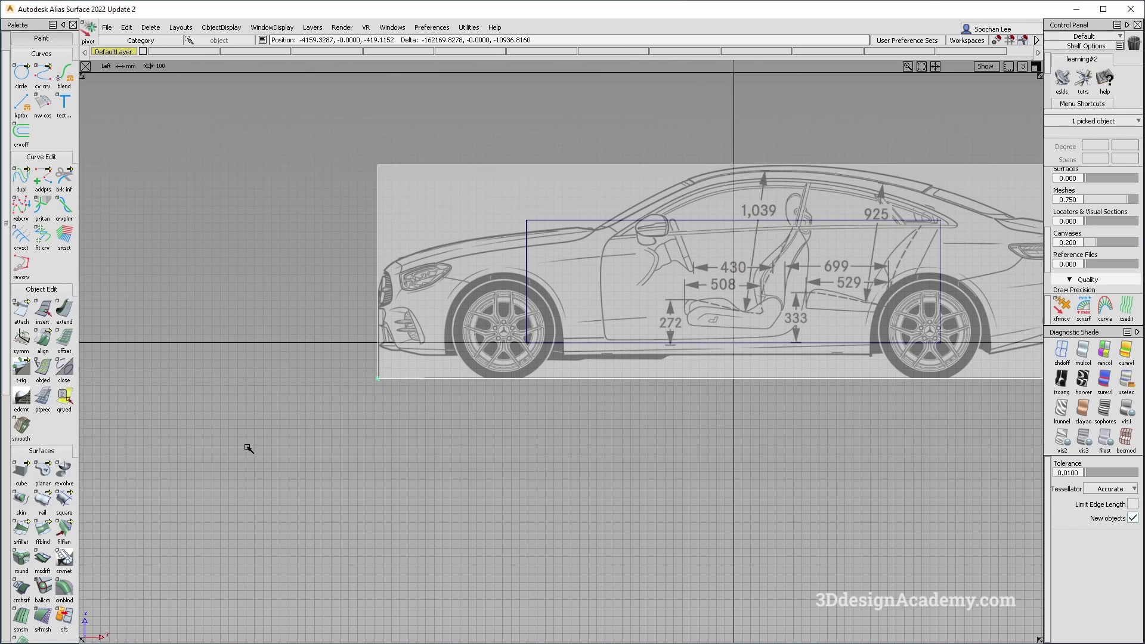
Move the side-view canvas so its lower-left corner sits on the box's lower-left corner
middle_click_drag(550, 345, 487, 365, "alt+shift")
right_click_drag(443, 442, 438, 393, "ctrl+shift")
left_click_drag(464, 346, 470, 388, "ctrl+alt")
scroll(521, 361, "up", 3, "alt+shift")
Scale the side-view canvas from its lower-left corner to fit the box's length
middle_click_drag(520, 360, 337, 353, "alt+shift")
right_click_drag(496, 402, 801, 397, "ctrl+shift")
left_click_drag(801, 398, 324, 452)
left_click_drag(835, 417, 322, 442)
left_click_drag(846, 418, 627, 445)
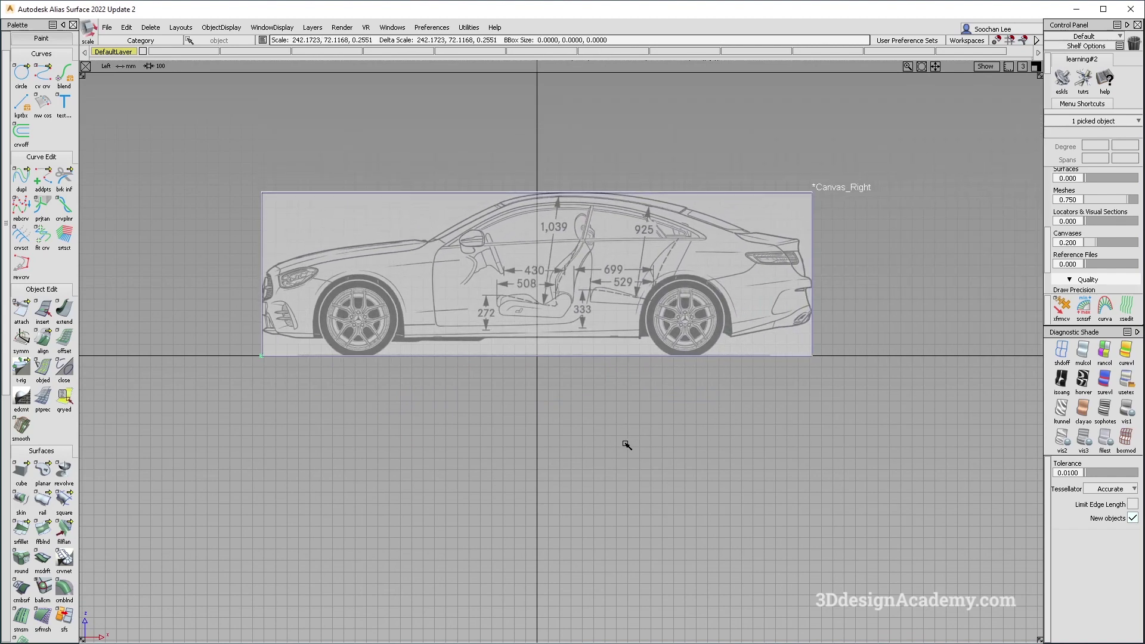
Check the canvas edges against the box and fine-tune the canvas scale at the car's rear end
left_click(805, 339, "alt+shift")
right_click_drag(825, 342, 416, 368, "alt+shift")
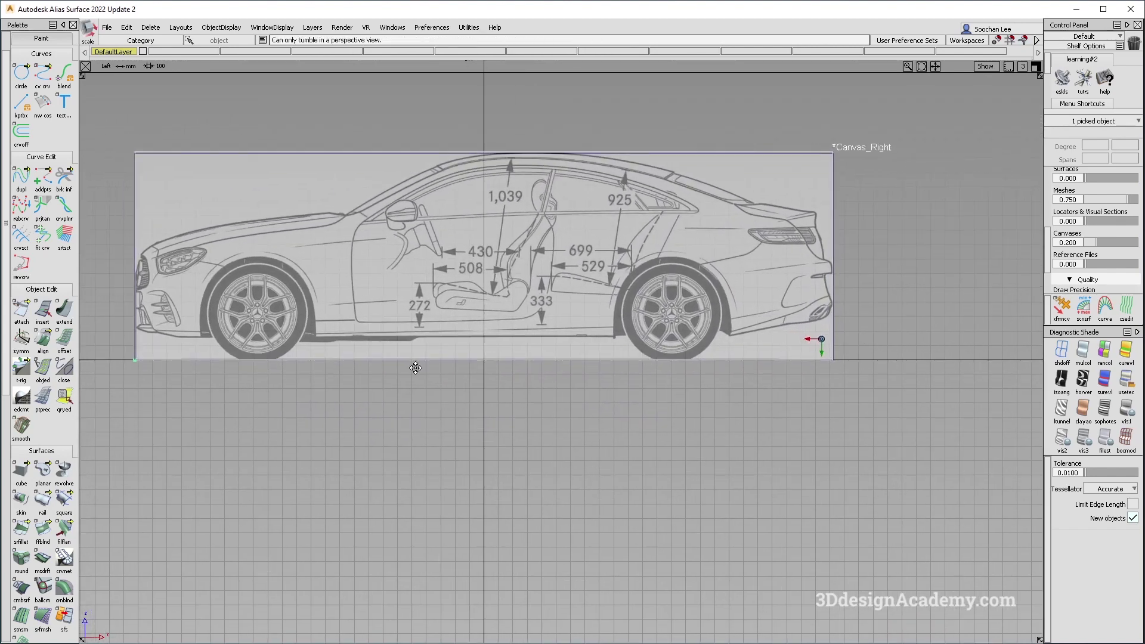
middle_click_drag(416, 368, 572, 342, "alt+shift")
left_click(549, 335, "alt+shift")
right_click_drag(575, 335, 644, 348, "alt+shift")
middle_click_drag(645, 348, 408, 371, "alt+shift")
right_click_drag(408, 371, 316, 380, "alt+shift")
middle_click_drag(799, 314, 559, 350, "alt+shift")
middle_click_drag(1007, 250, 588, 335, "alt+shift")
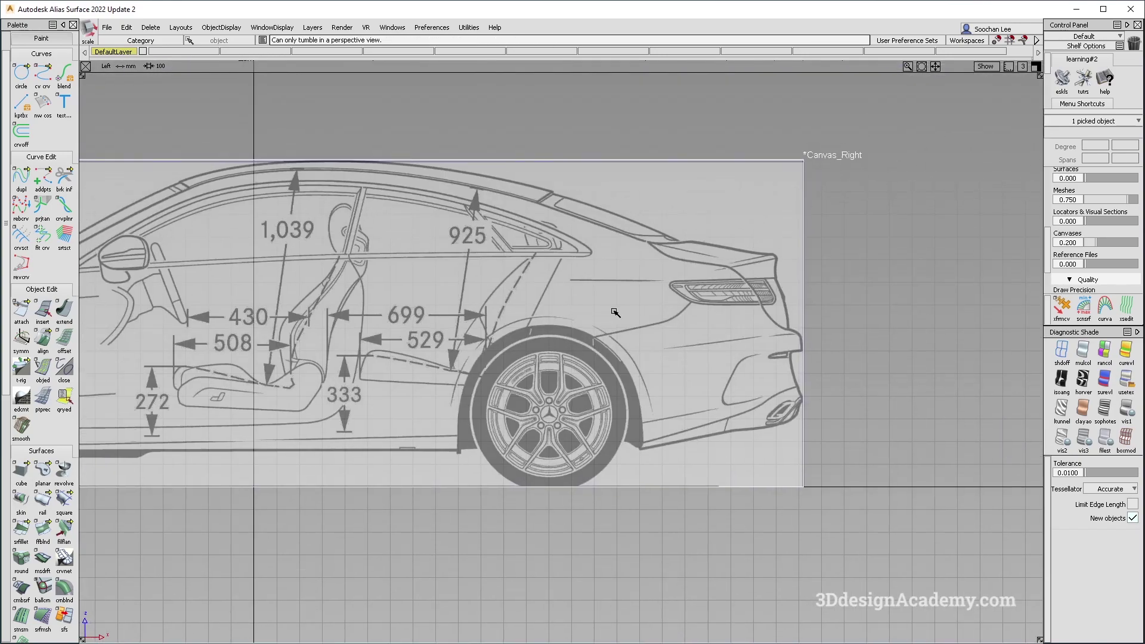
right_click_drag(834, 307, 889, 302, "alt+shift")
mouse_move(889, 301)
middle_mouse_down("alt+shift")
mouse_move(689, 291)
mouse_move(705, 294)
middle_mouse_up("alt+shift")
left_click_drag(704, 295, 714, 295)
Try to nudge the side-view canvas sideways at the car's front lower corner
mouse_move(250, 346)
middle_mouse_down("alt+shift")
mouse_move(741, 256)
mouse_move(1014, 239)
middle_mouse_up("alt+shift")
middle_click_drag(224, 397, 554, 500, "alt+shift")
key("m")
left_click_drag(558, 503, 553, 504)
middle_click_drag(552, 503, 553, 504)
key("ctrl+z")
Examine how the side-view canvas fits the box along the roofline, ground line and front end
middle_click_drag(844, 422, 446, 385, "alt+shift")
right_click_drag(529, 489, 529, 490)
middle_click_drag(633, 383, 541, 456, "alt+shift")
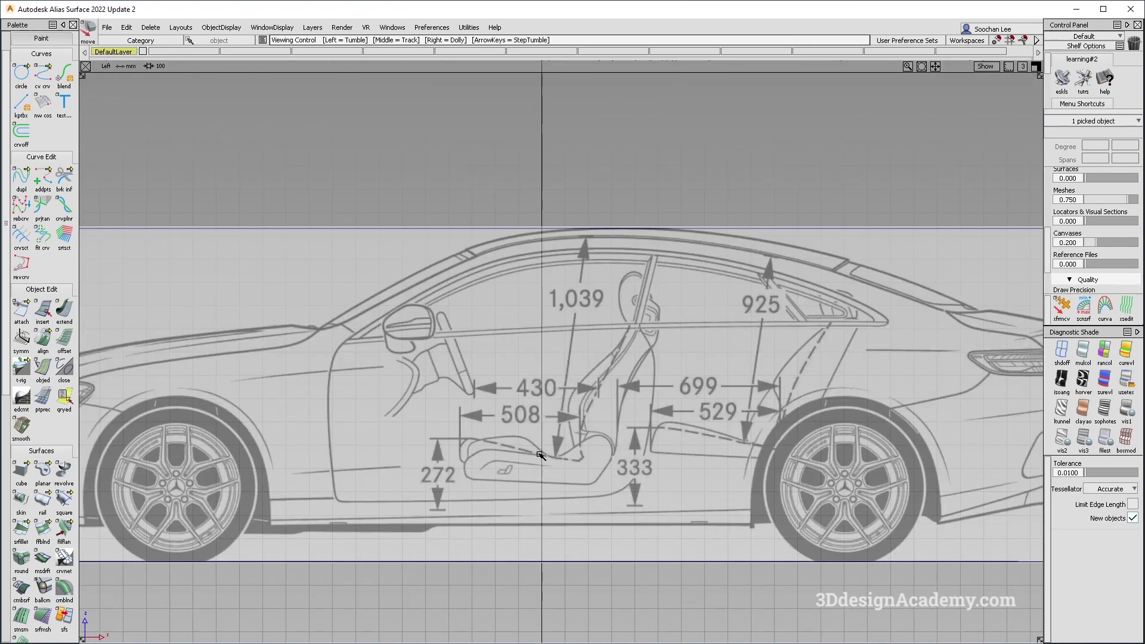
scroll(644, 360, "up", 5)
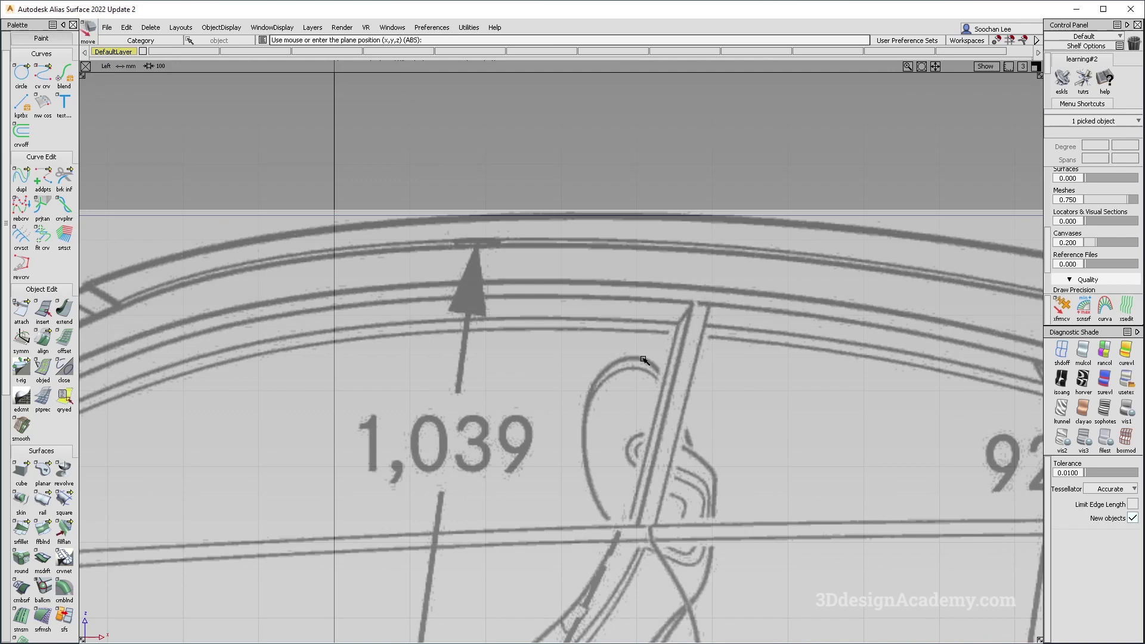
middle_click_drag(611, 393, 660, 387, "ctrl+shift")
left_click_drag(660, 387, 634, 402)
right_click_drag(634, 402, 587, 456, "alt+shift")
middle_click_drag(626, 507, 551, 453, "alt+shift")
middle_click_drag(438, 462, 656, 413, "alt+shift")
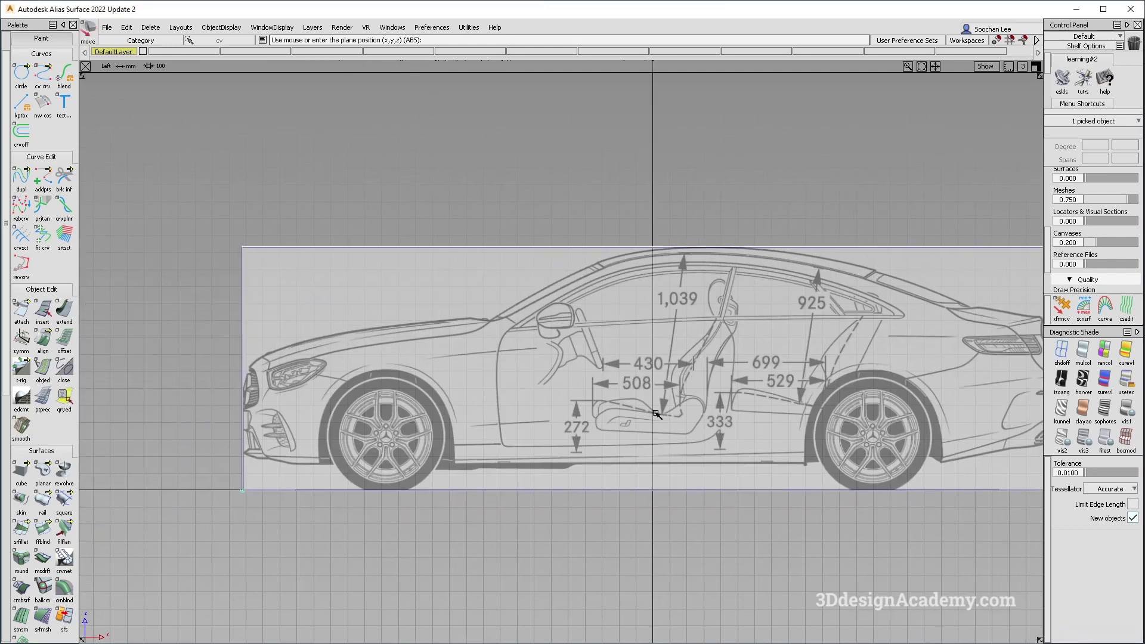
Recheck the side-view canvas against the box at the car's front end and clear the selection
scroll(243, 468, "up", 5)
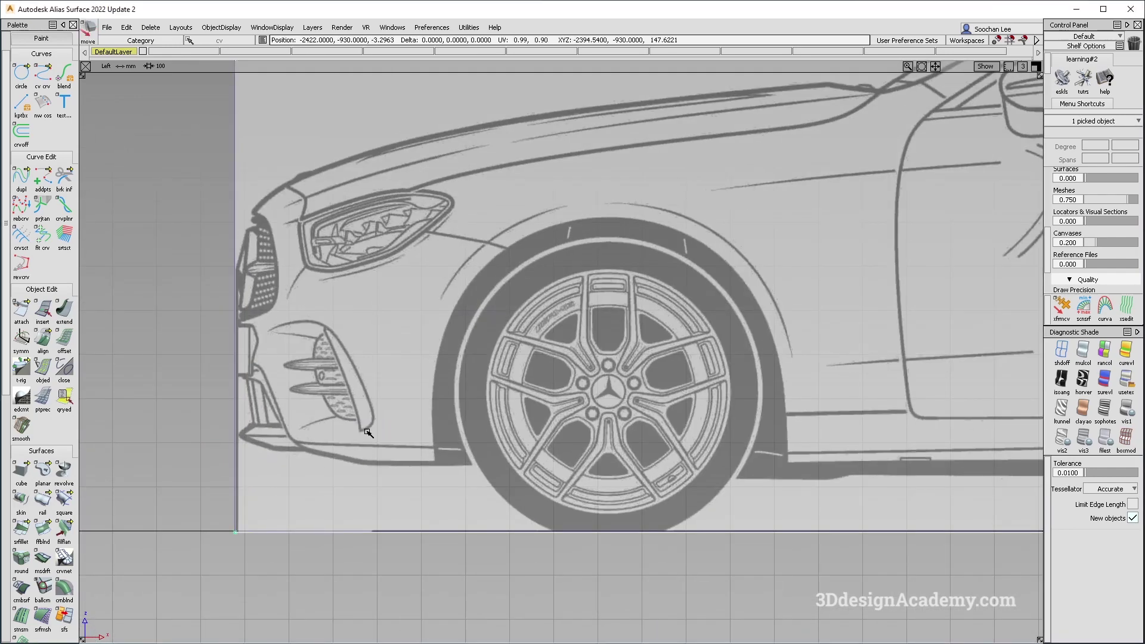
left_click_drag(368, 432, 370, 434)
right_click_drag(912, 310, 872, 328, "alt+shift")
mouse_move(872, 328)
middle_mouse_down("alt+shift")
mouse_move(294, 402)
mouse_move(421, 388)
middle_mouse_up("alt+shift")
left_click_drag(414, 447, 406, 384, "ctrl+shift")
middle_click_drag(411, 376, 505, 369, "alt+shift")
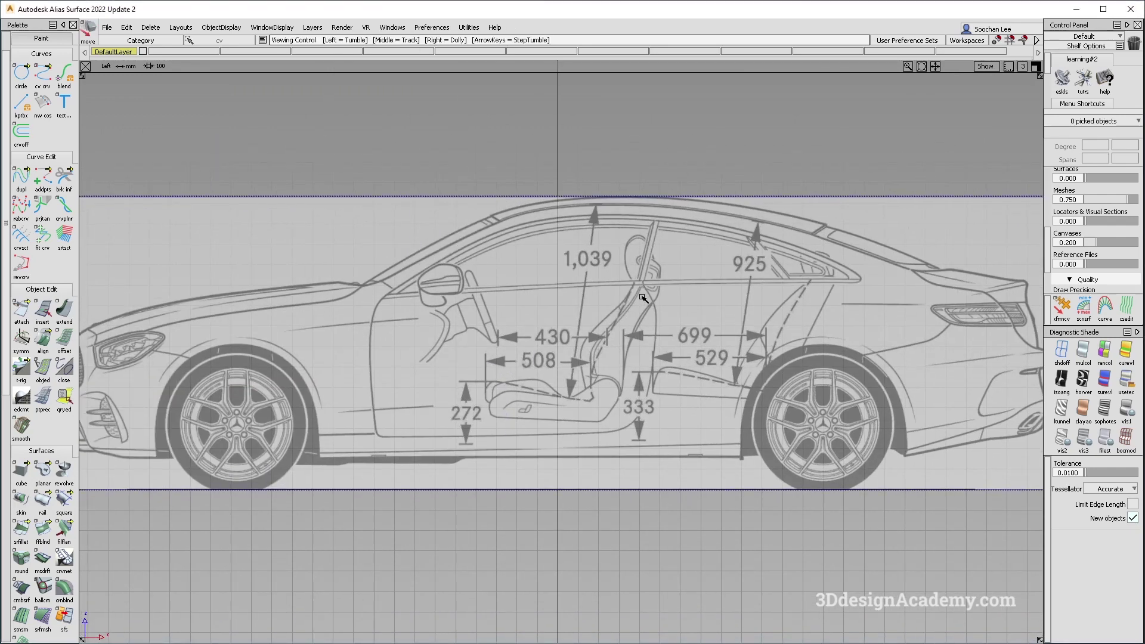
scroll(517, 378, "down", 5)
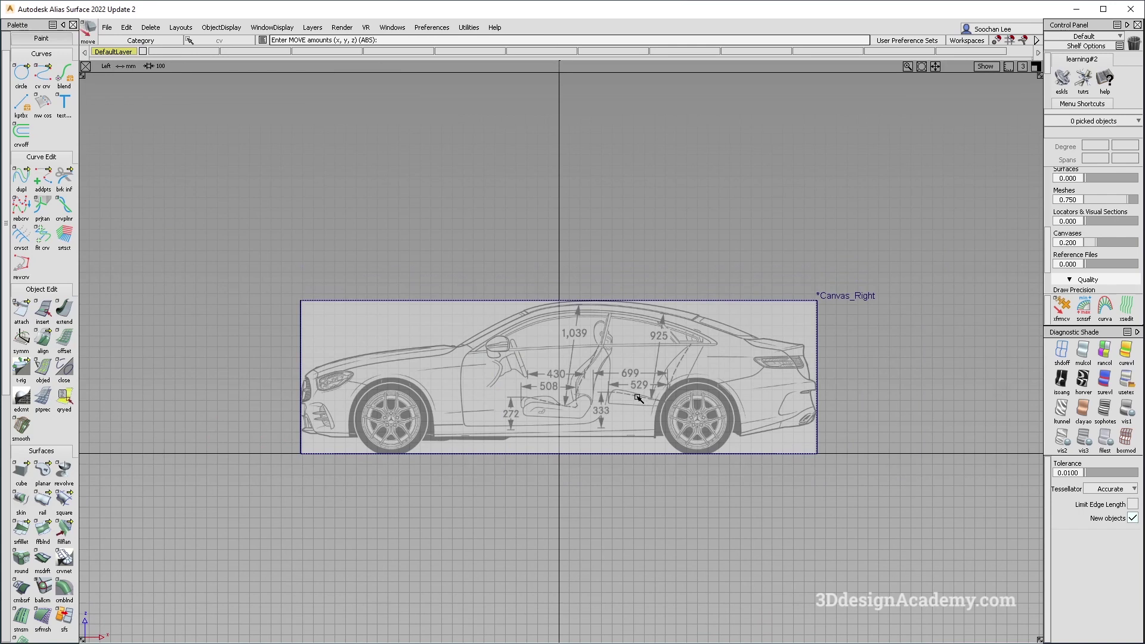
Move the side-view canvas across the reference box so it stands clear beyond the far side, and deselect it
key("F5")
middle_click_drag(583, 449, 585, 435, "alt+shift")
key("F8")
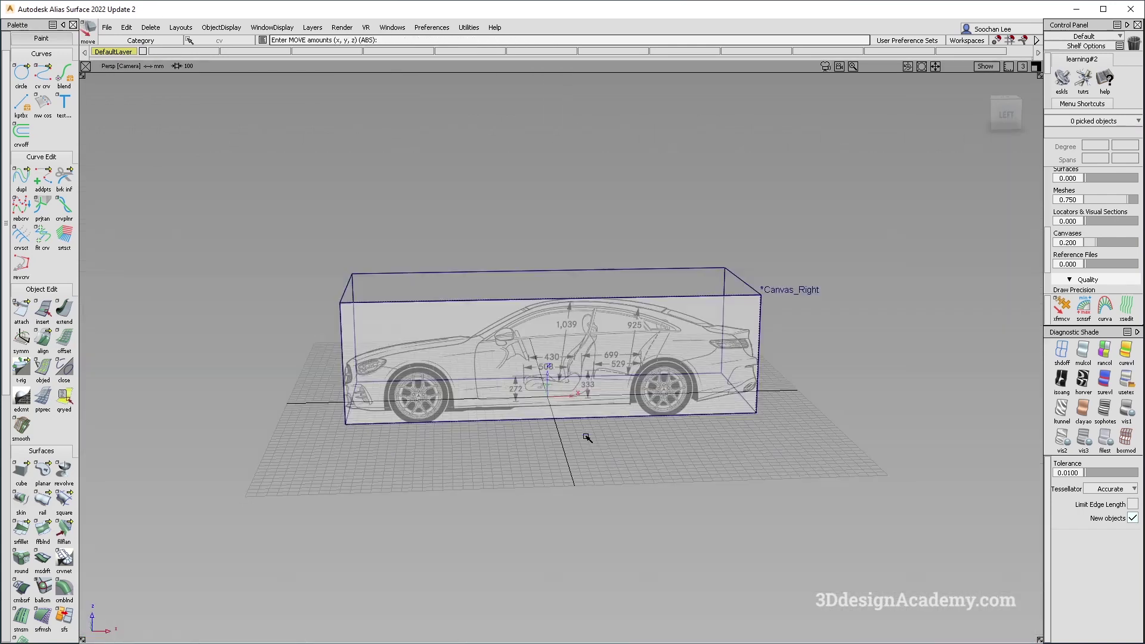
left_click_drag(440, 254, 625, 403, "alt+shift")
left_click(463, 297)
left_click(475, 310)
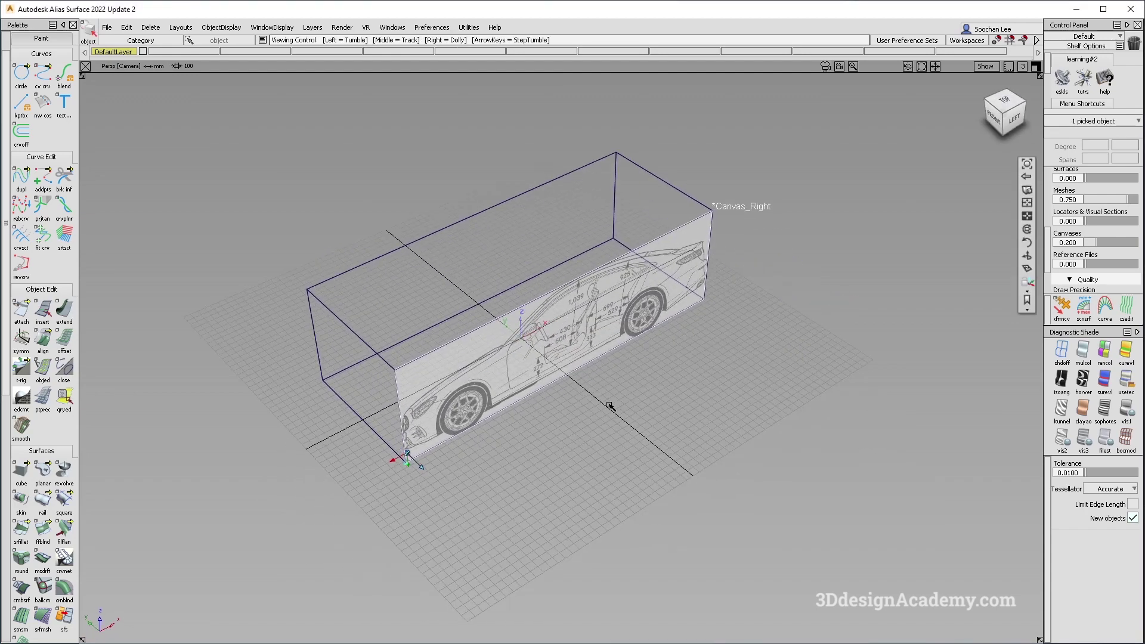
middle_click_drag(616, 405, 621, 414, "alt+shift")
middle_click_drag(634, 493, 643, 430, "ctrl+shift")
middle_click_drag(646, 428, 445, 405)
left_click_drag(565, 412, 589, 263, "alt+shift")
left_click_drag(589, 317, 488, 467, "alt+shift")
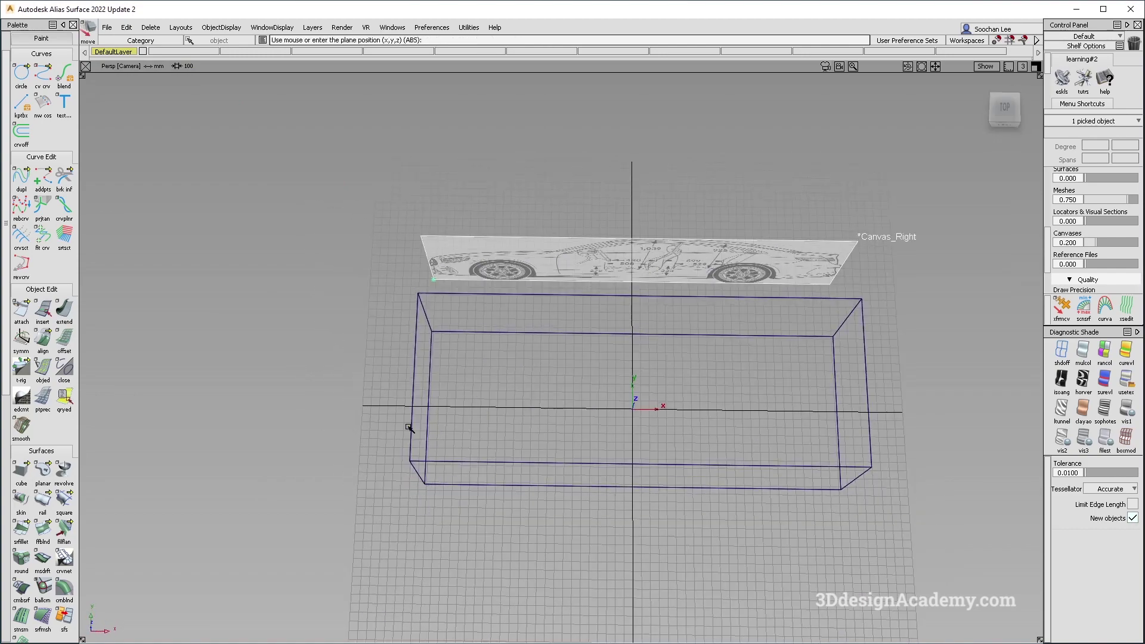
left_click_drag(741, 413, 589, 257, "alt+shift")
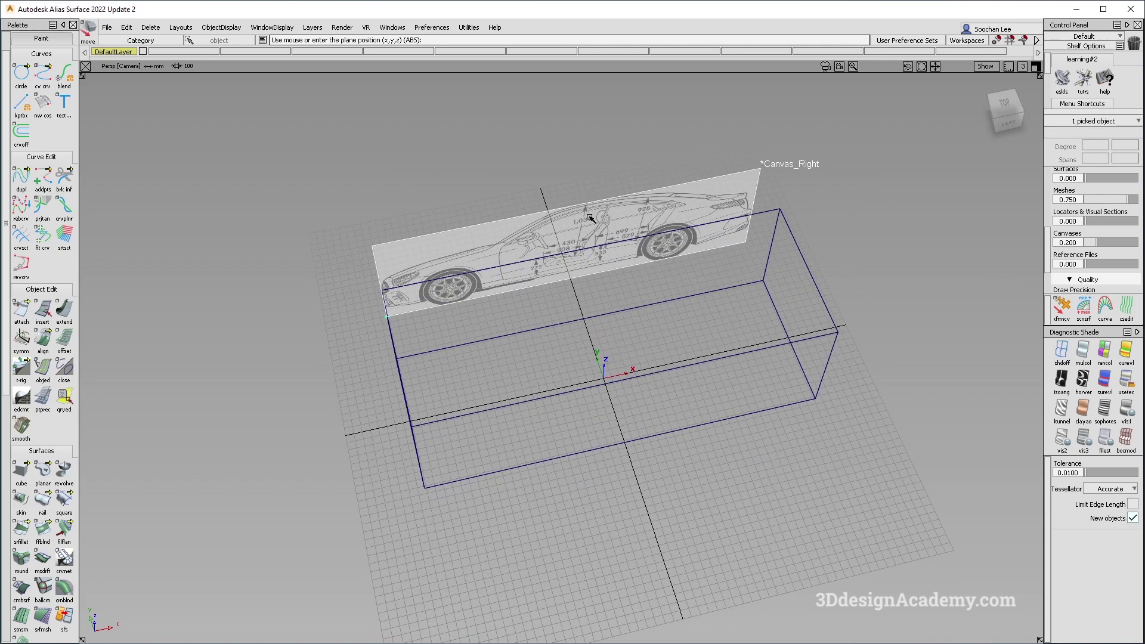
left_click_drag(588, 214, 534, 361, "alt+shift")
left_click(556, 322)
Create a layer named Ref and assign the side-view canvas and the reference box to it
left_click(309, 27)
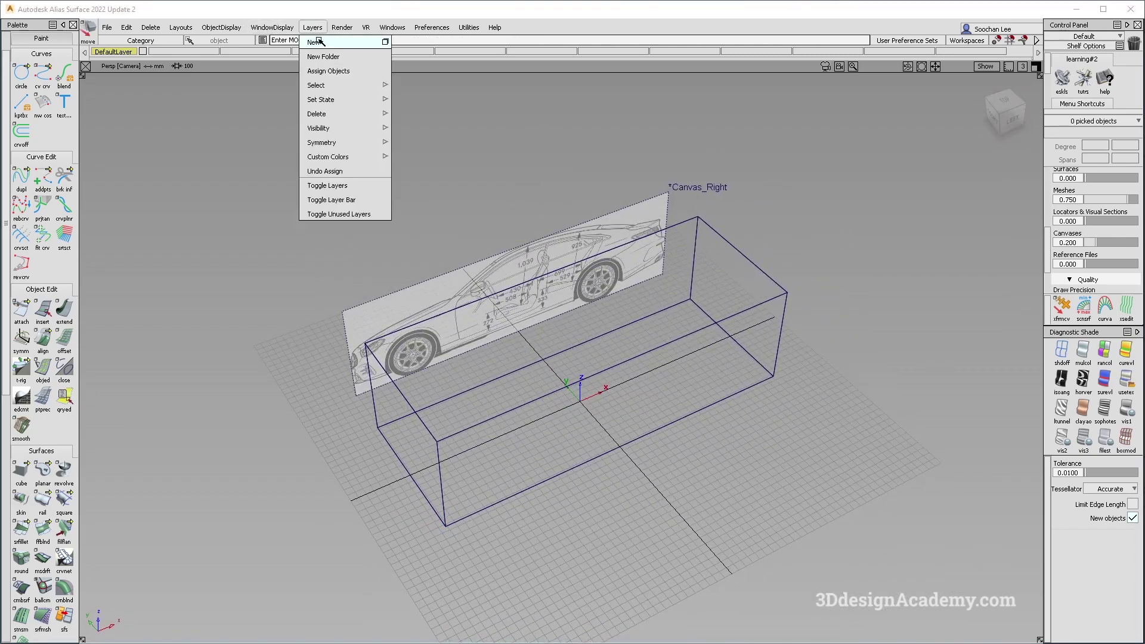
left_click(321, 42)
left_click_drag(551, 265, 550, 241, "ctrl+shift")
left_click_drag(545, 192, 583, 389)
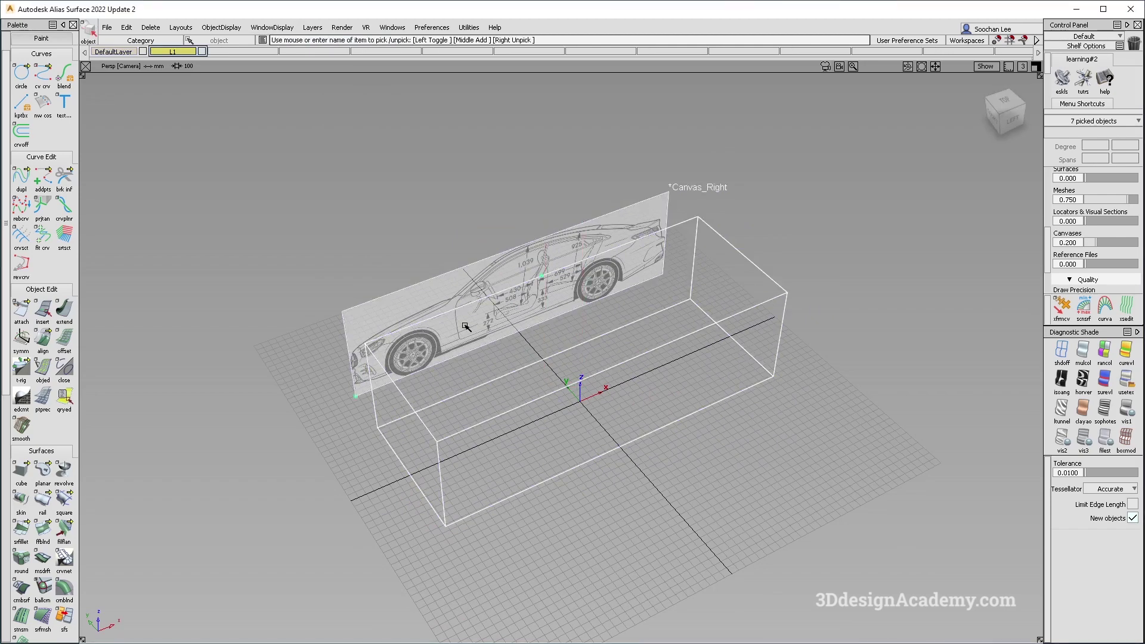
left_click(180, 52)
left_click(174, 62)
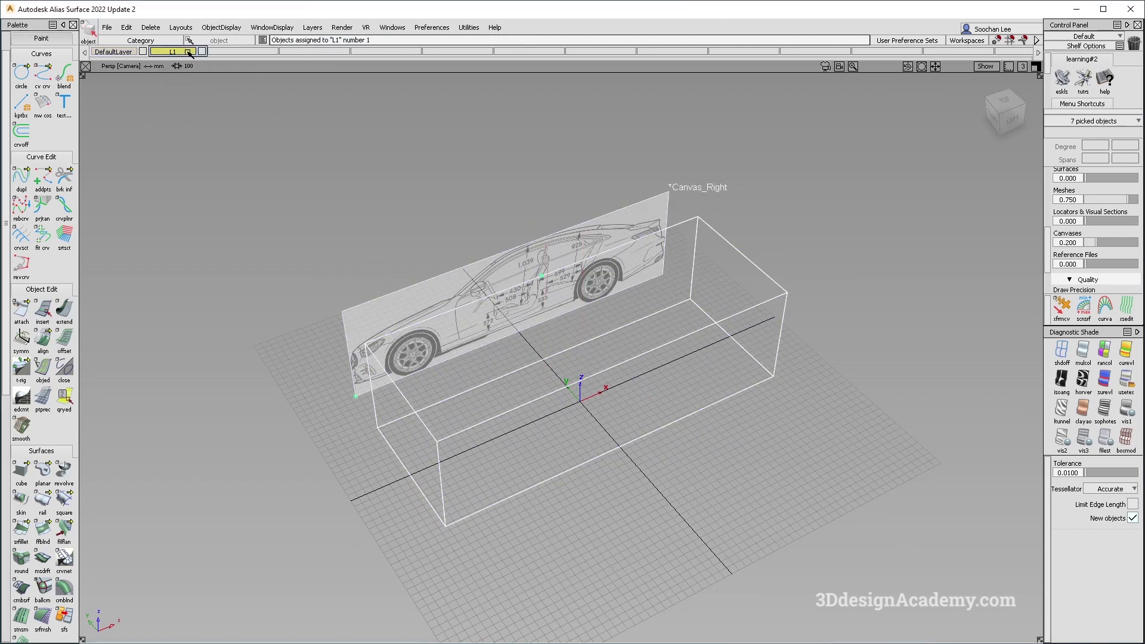
left_click_drag(189, 54, 255, 137)
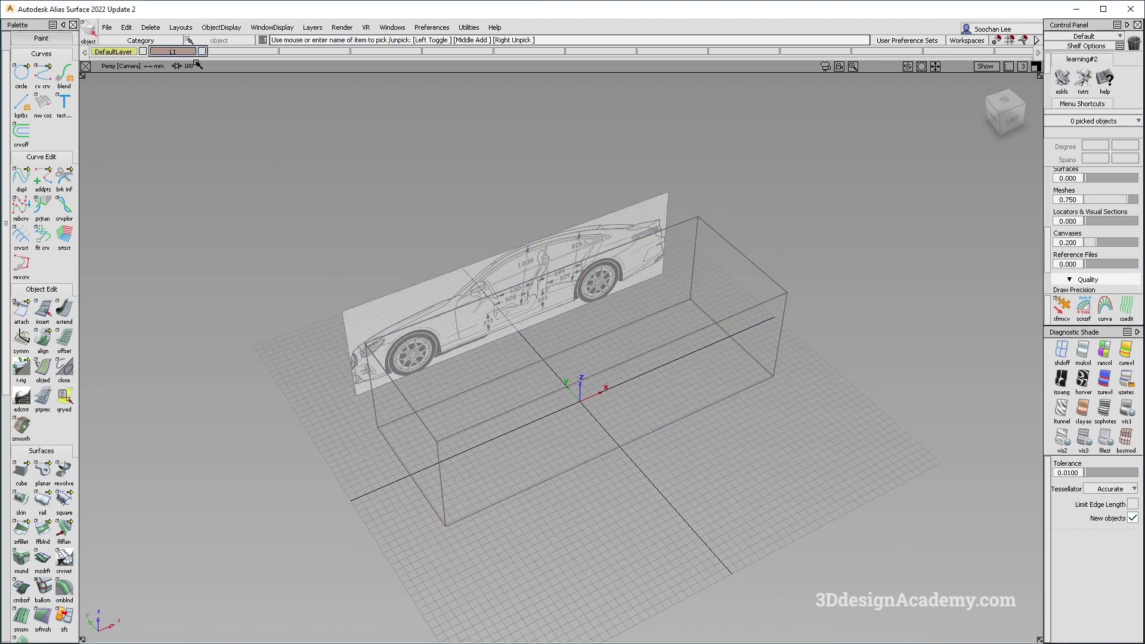
left_click(187, 53)
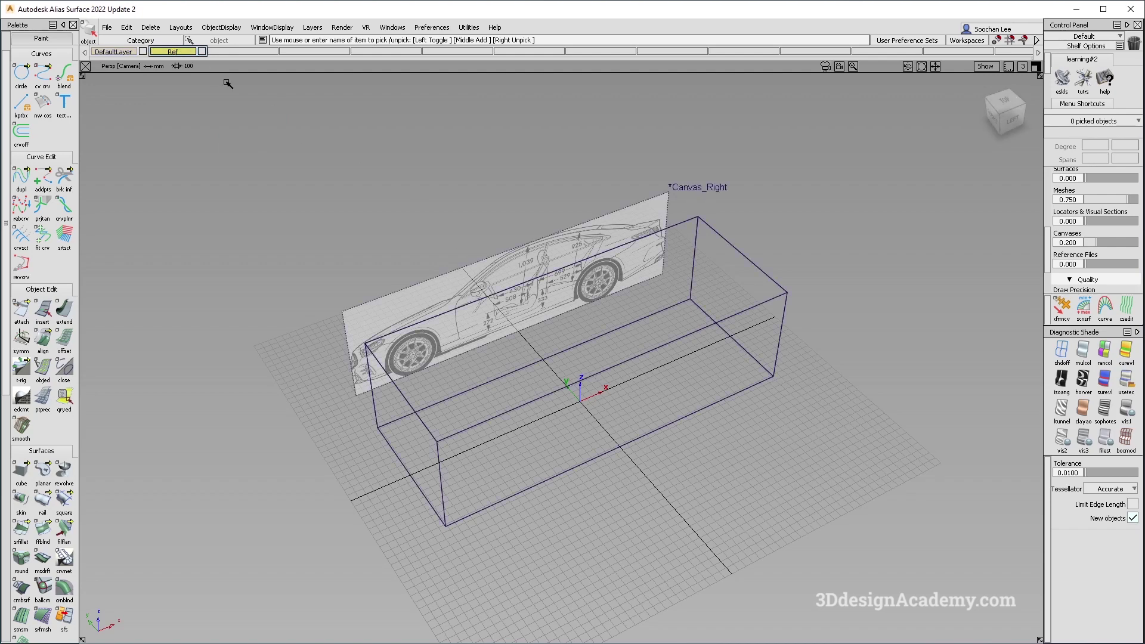
Import "top view.jpg" in the top view as an image layer on a new canvas
left_click_drag(534, 342, 493, 319, "alt+shift")
key("F6")
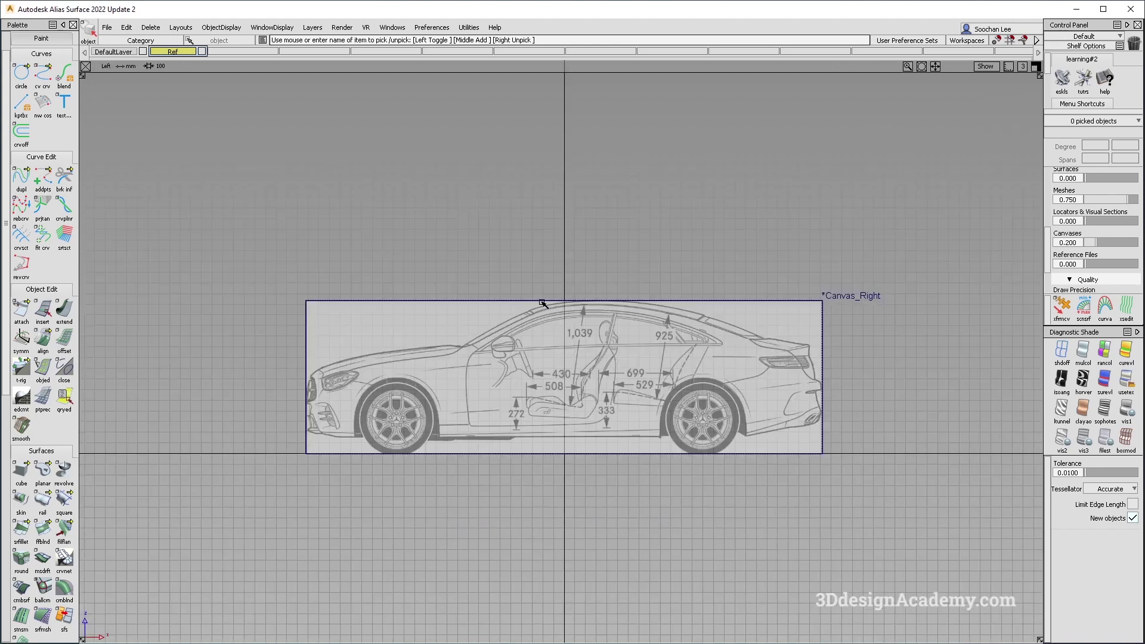
key("F5")
middle_click_drag(560, 393, 577, 423, "alt+shift")
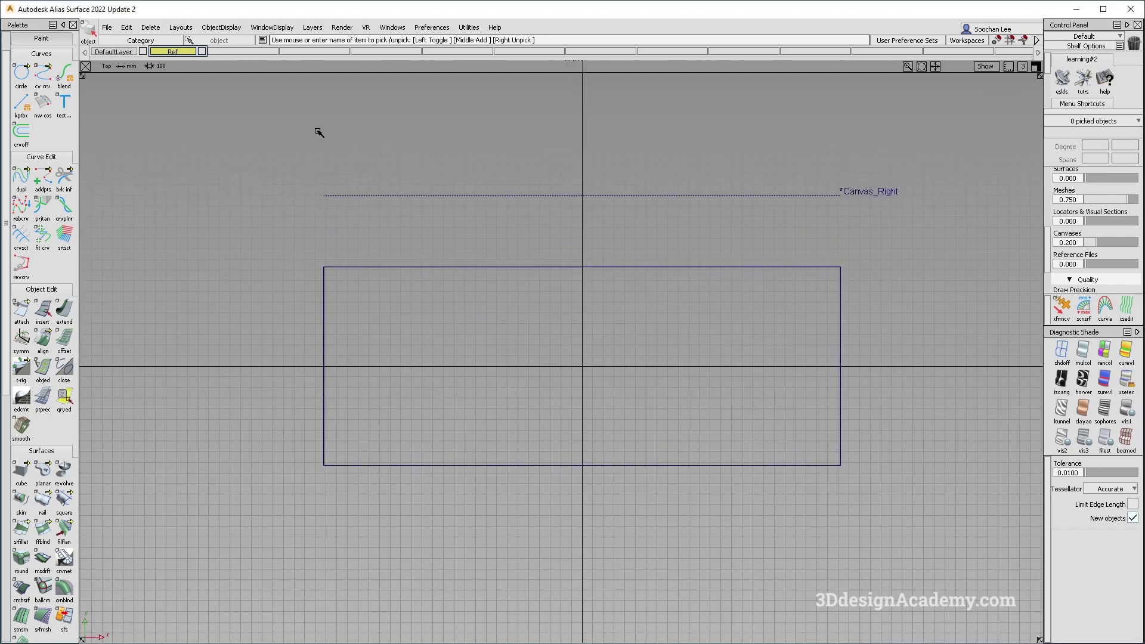
left_click(107, 27)
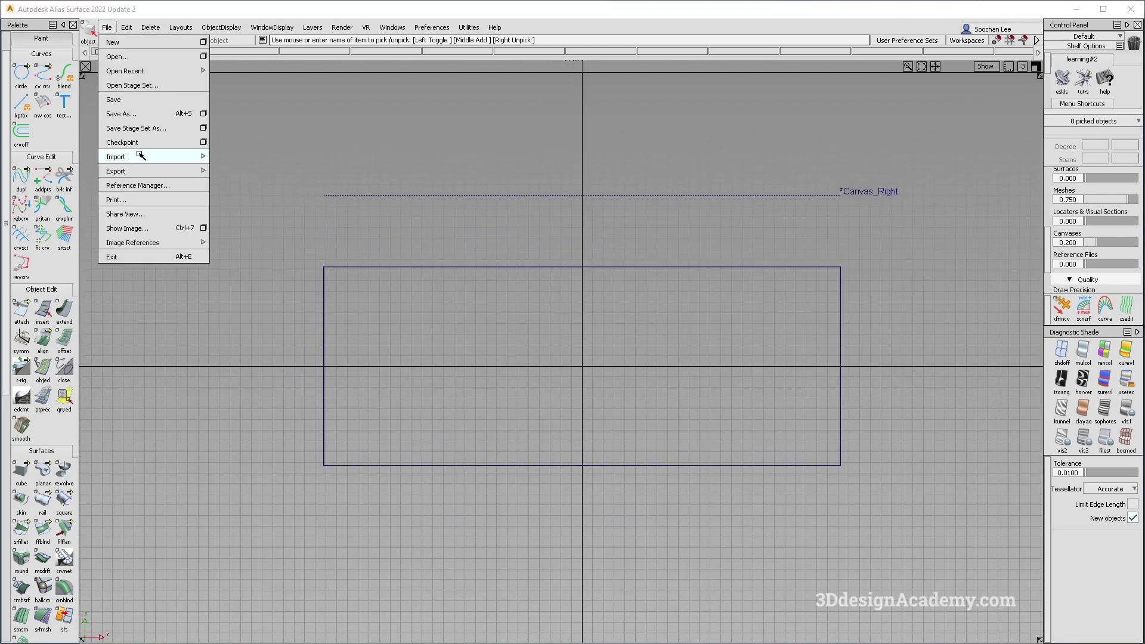
mouse_move(139, 156)
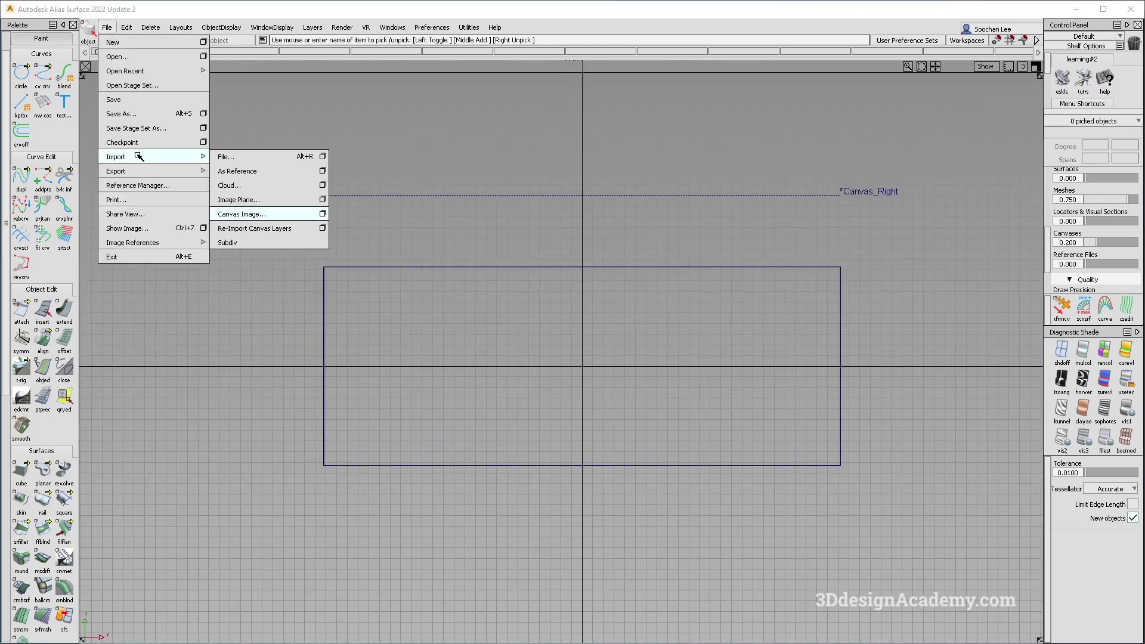
left_click(323, 214)
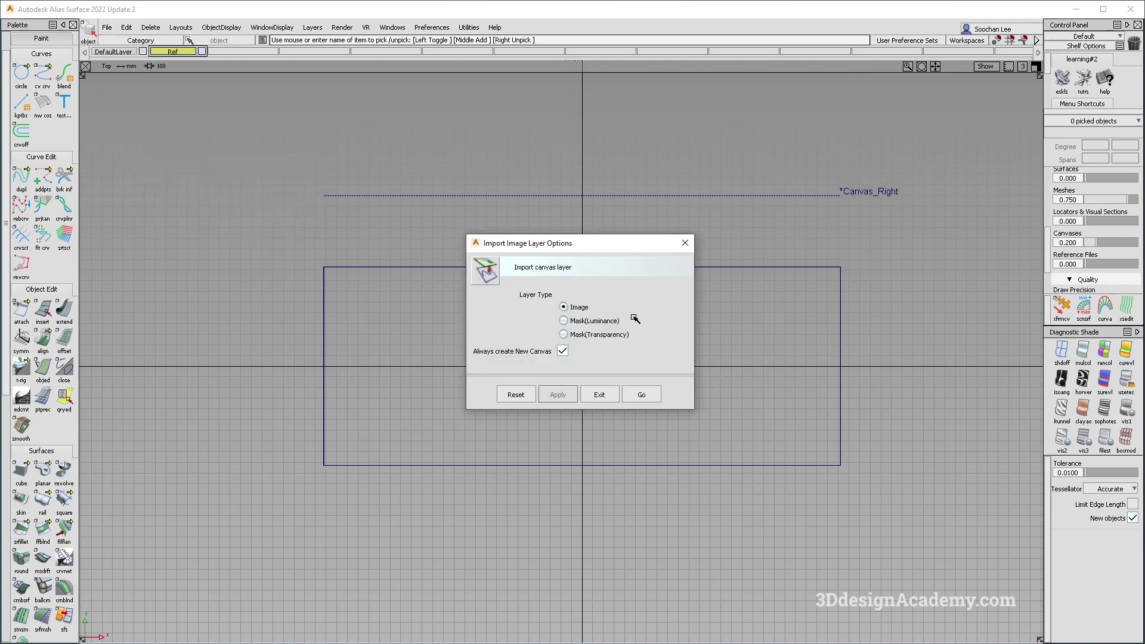
left_click(642, 395)
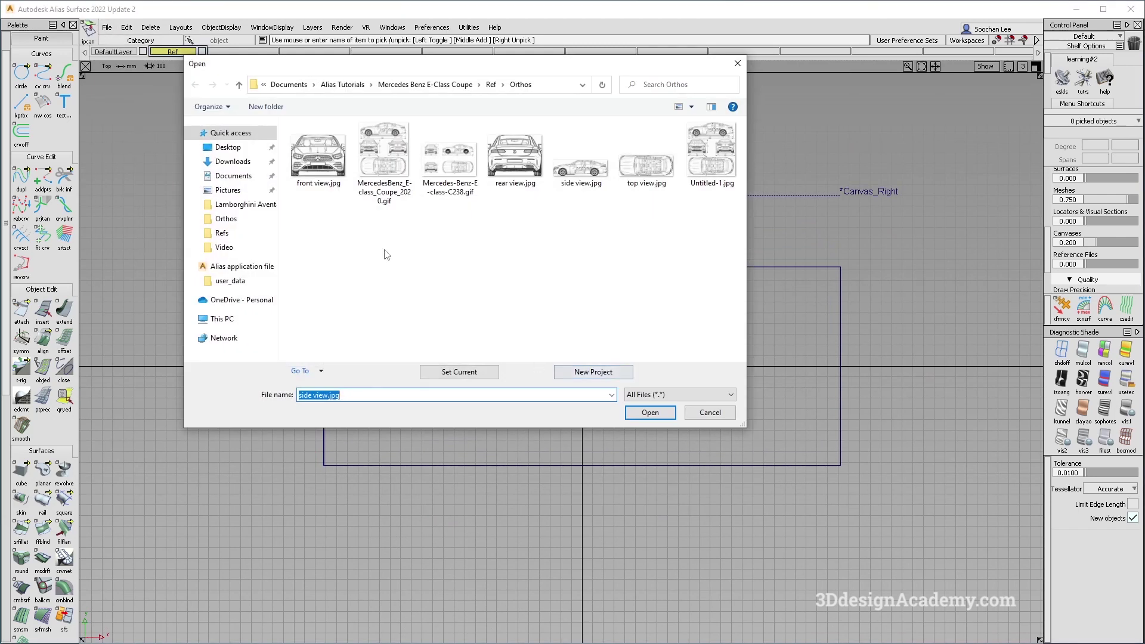
double_click(633, 169)
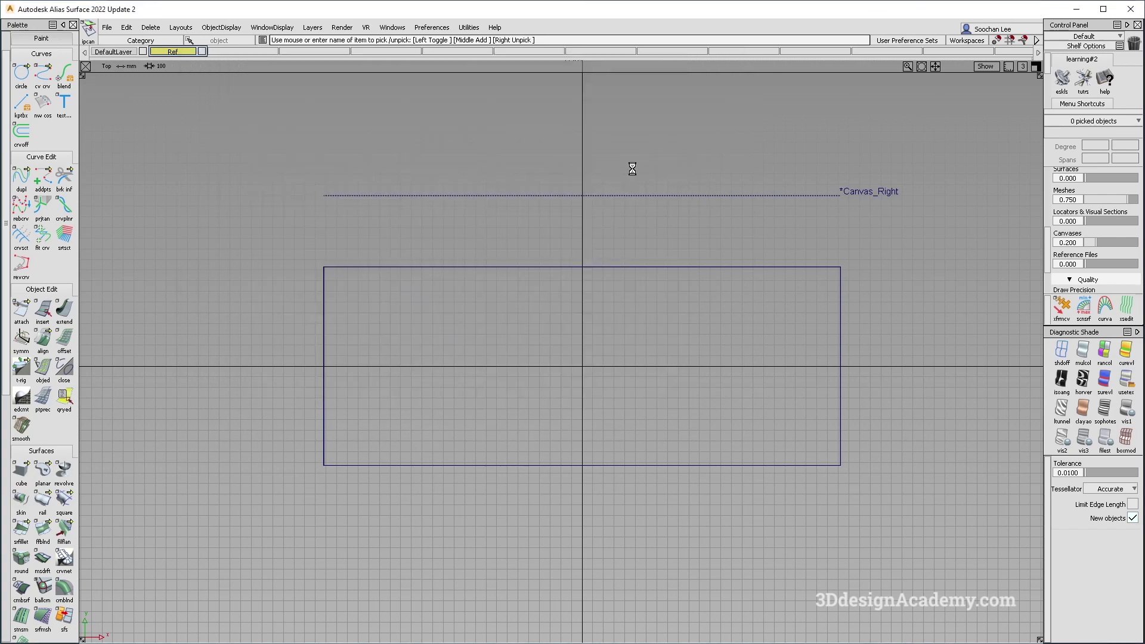
Move the top-view canvas's pivot from its centre to the car's nose on the centreline
right_click_drag(685, 288, 646, 295, "alt+shift")
middle_click_drag(645, 295, 634, 304, "alt+shift")
left_click_drag(541, 281, 545, 300)
middle_click_drag(232, 371, 557, 273, "alt+shift")
mouse_move(498, 266)
right_mouse_down("ctrl+shift")
mouse_move(420, 330)
mouse_move(542, 304)
right_mouse_up("ctrl+shift")
middle_click_drag(542, 304, 571, 316, "alt+shift")
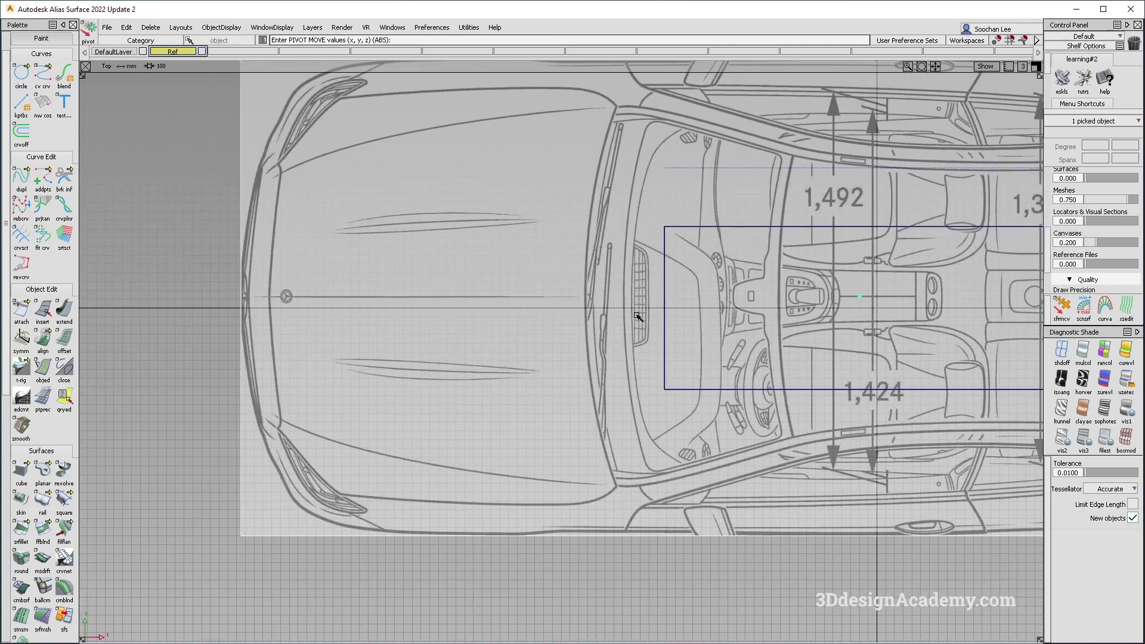
middle_click_drag(859, 325, 681, 343)
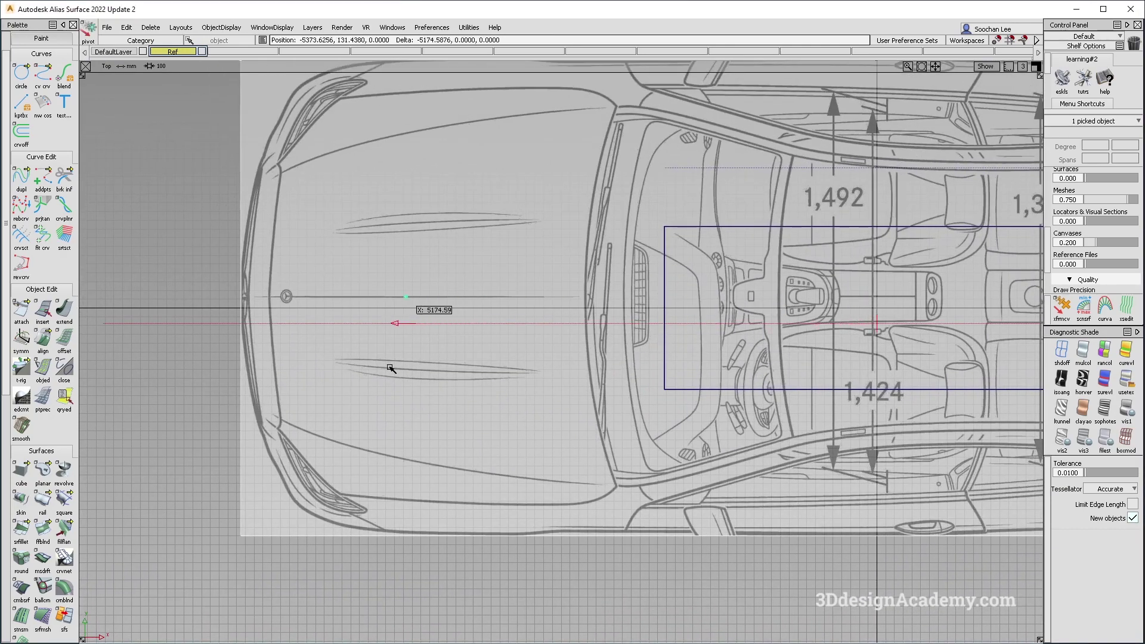
middle_click_drag(265, 379, 262, 353)
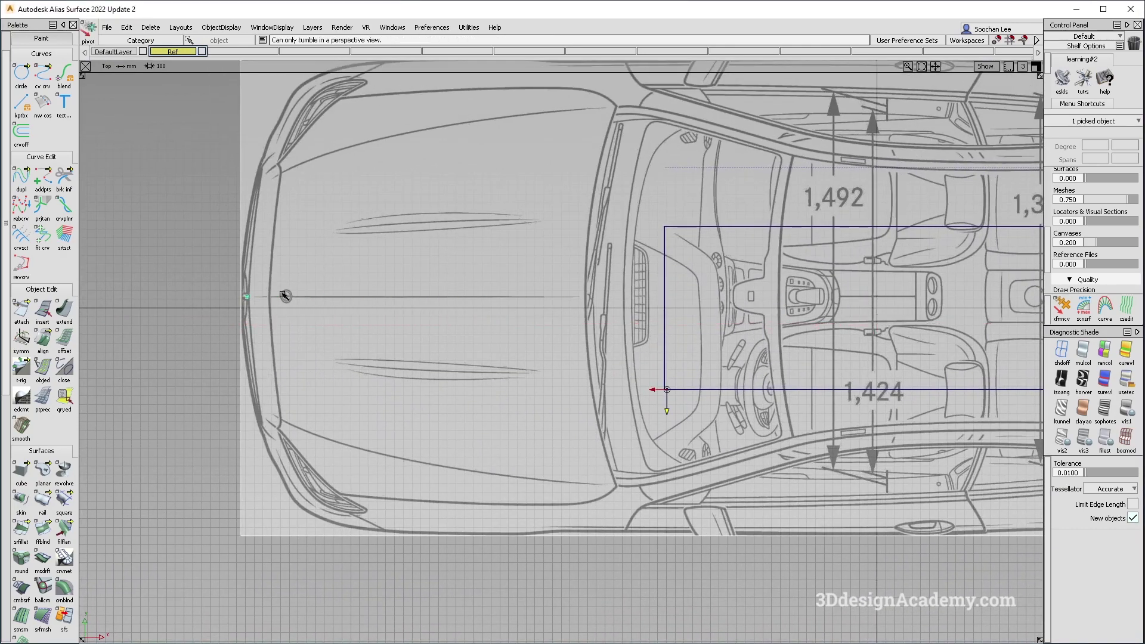
Fine-tune the pivot position so it sits exactly on the front edge of the top-view canvas
right_click_drag(284, 295, 322, 280, "alt+shift")
middle_click_drag(322, 281, 643, 342, "alt+shift")
key("w")
mouse_move(684, 402)
middle_mouse_down()
mouse_move(608, 440)
mouse_move(663, 397)
mouse_move(654, 401)
middle_mouse_up()
scroll(586, 350, "up", 4)
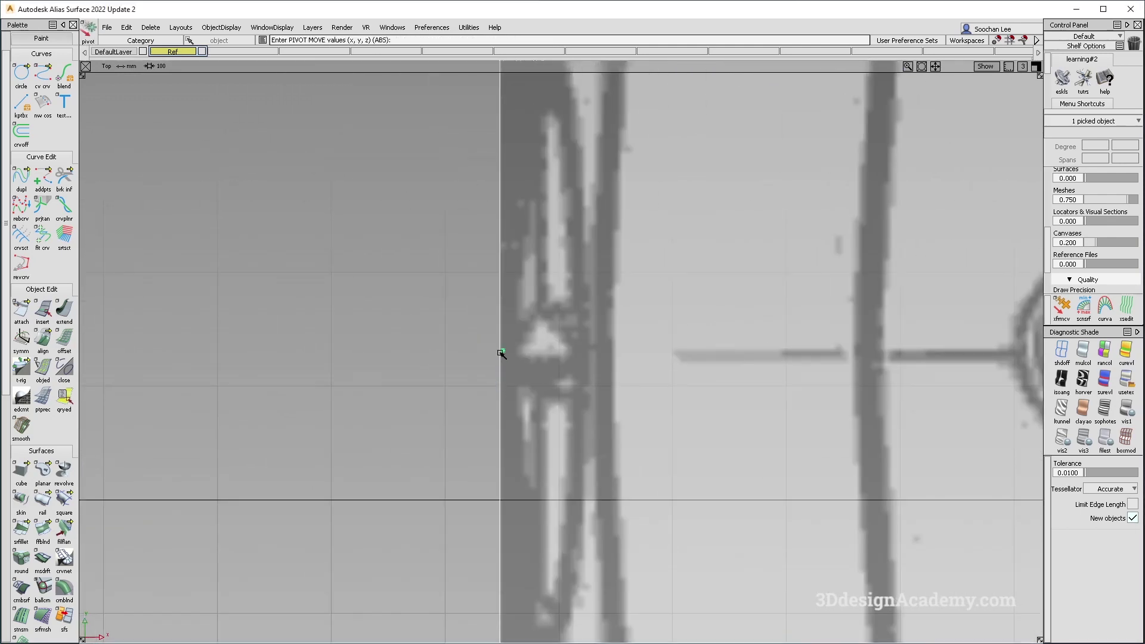
middle_click_drag(499, 359, 496, 357)
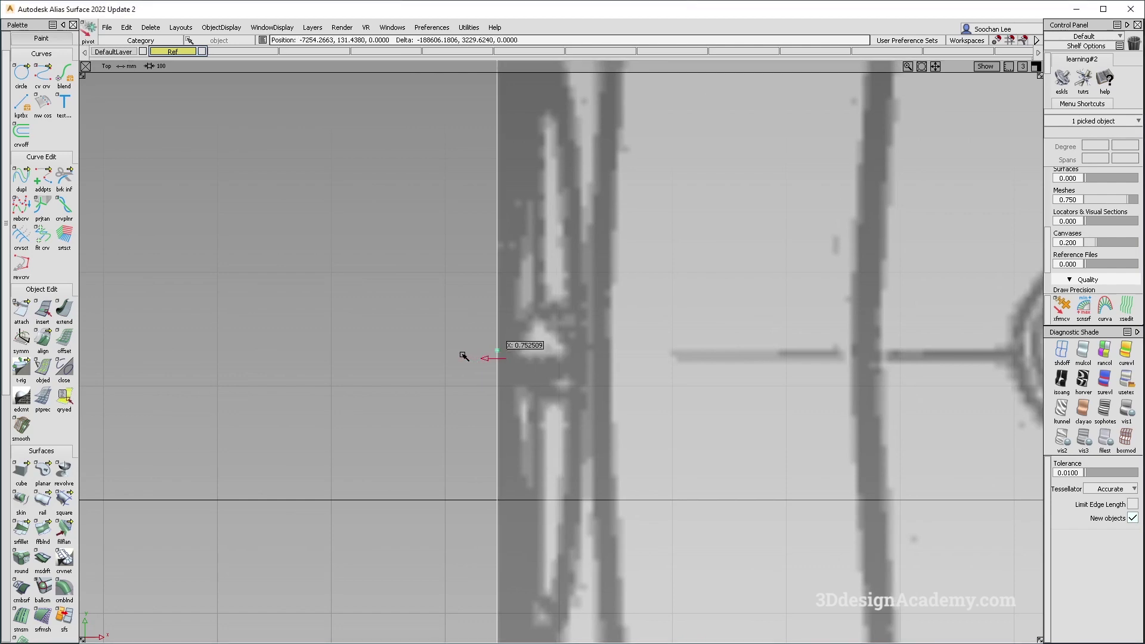
middle_click_drag(442, 357, 442, 358)
Move the top-view canvas so its nose pivot lies on the box's front edge at the centreline
right_click_drag(442, 358, 380, 404, "alt+shift")
mouse_move(865, 397)
middle_mouse_down("alt+shift")
mouse_move(638, 317)
mouse_move(561, 329)
middle_mouse_up("alt+shift")
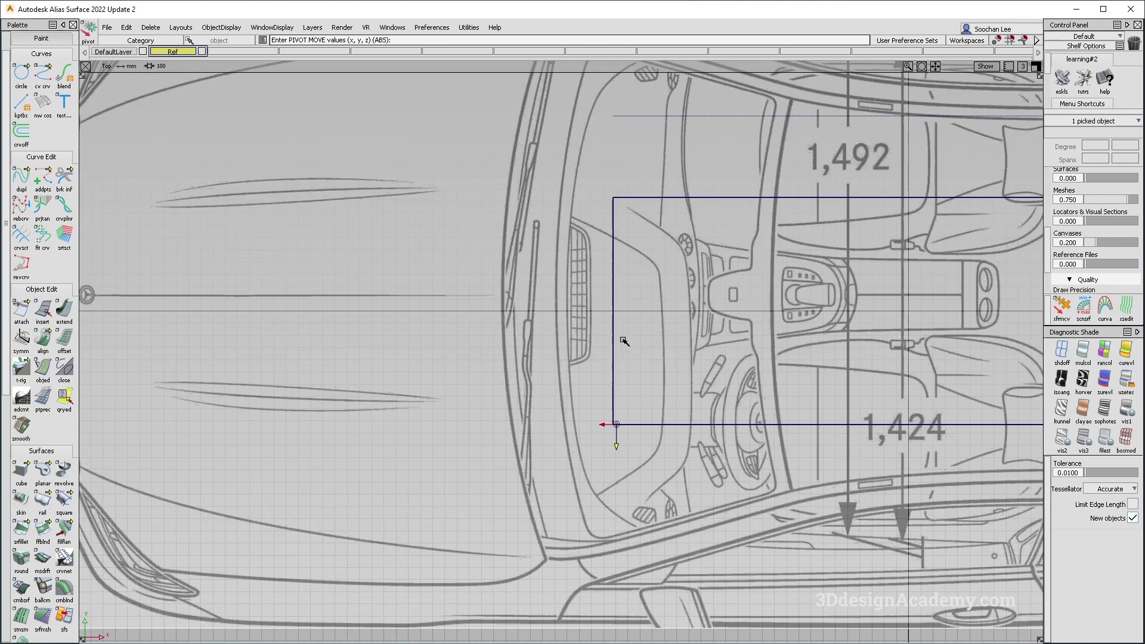
middle_click_drag(659, 355, 621, 348, "alt+shift")
left_click_drag(592, 310, 573, 310, "alt")
right_click_drag(574, 309, 588, 334, "alt+shift")
mouse_move(632, 298)
middle_mouse_down("alt+shift")
mouse_move(549, 350)
mouse_move(459, 360)
middle_mouse_up("alt+shift")
right_click_drag(477, 355, 573, 379, "alt+shift")
middle_click_drag(574, 380, 564, 315, "ctrl+shift")
right_click_drag(715, 293, 626, 304, "alt+shift")
middle_click_drag(686, 268, 622, 233, "alt+shift")
Scale the top-view canvas from its nose pivot to fit the reference box's length
middle_click_drag(541, 347, 603, 350, "ctrl+shift")
mouse_move(731, 349)
left_mouse_down()
mouse_move(700, 353)
mouse_move(655, 388)
left_mouse_up()
left_click_drag(837, 351, 643, 450)
mouse_move(858, 441)
left_mouse_down()
mouse_move(737, 456)
mouse_move(831, 449)
mouse_move(817, 429)
mouse_move(703, 437)
mouse_move(806, 439)
mouse_move(832, 420)
left_mouse_up()
key("shift+alt")
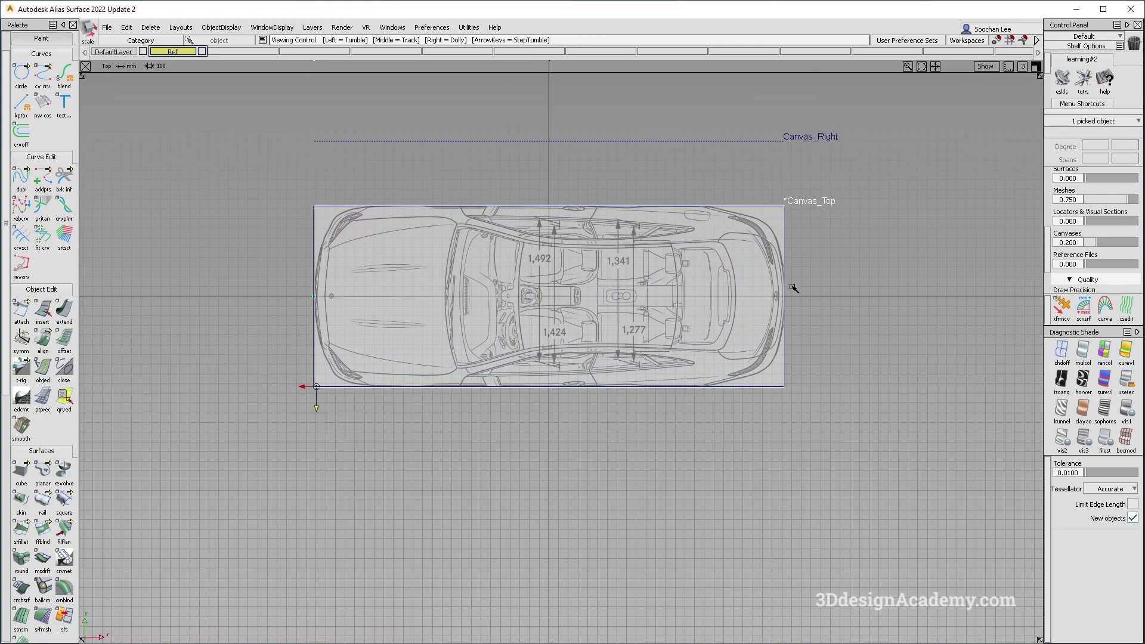
Fine-tune the top-view canvas scale so the car's rear end meets the box's rear edge
right_click_drag(783, 296, 925, 266, "alt+shift")
middle_click_drag(924, 266, 509, 342, "alt+shift")
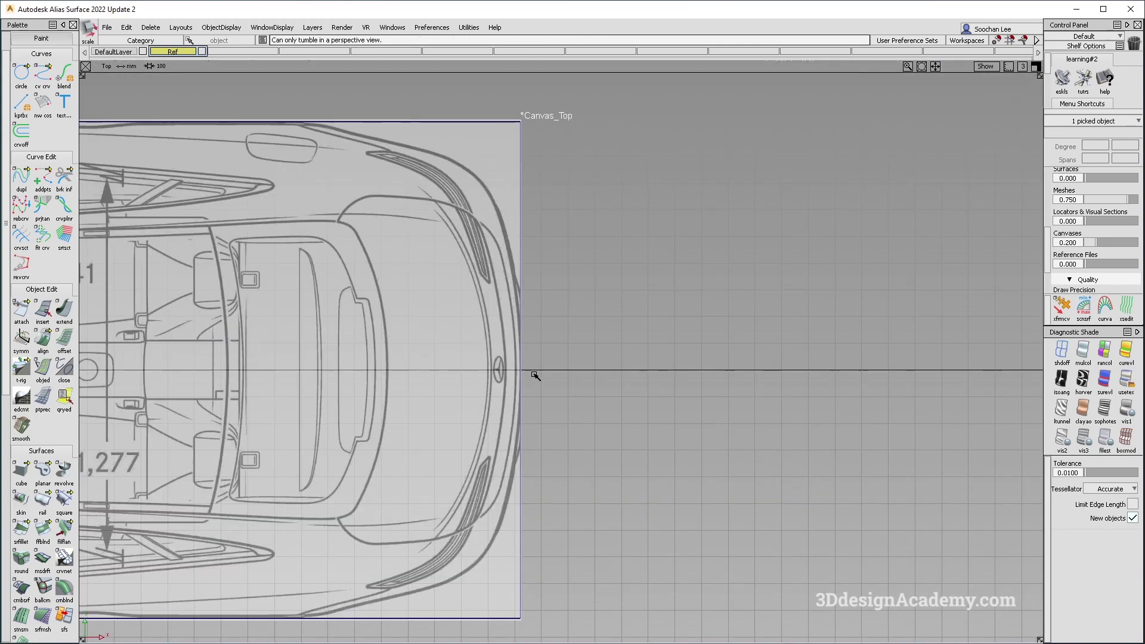
right_click_drag(520, 367, 648, 362, "alt+shift")
middle_click_drag(469, 428, 544, 397, "alt+shift")
left_click_drag(631, 412, 630, 412)
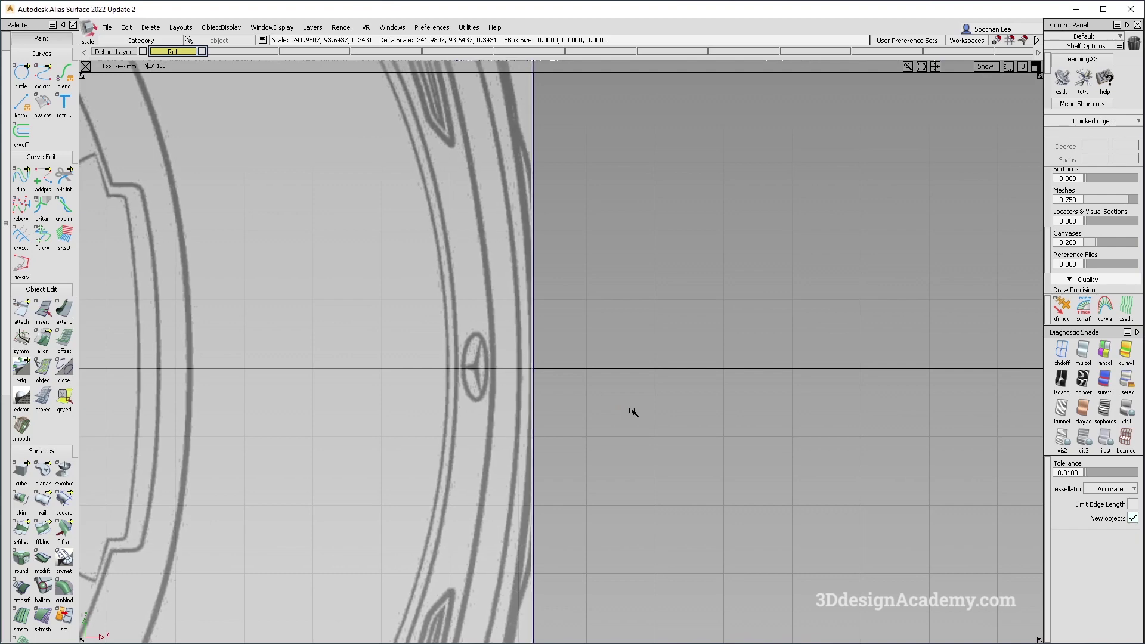
left_click_drag(632, 411, 633, 411)
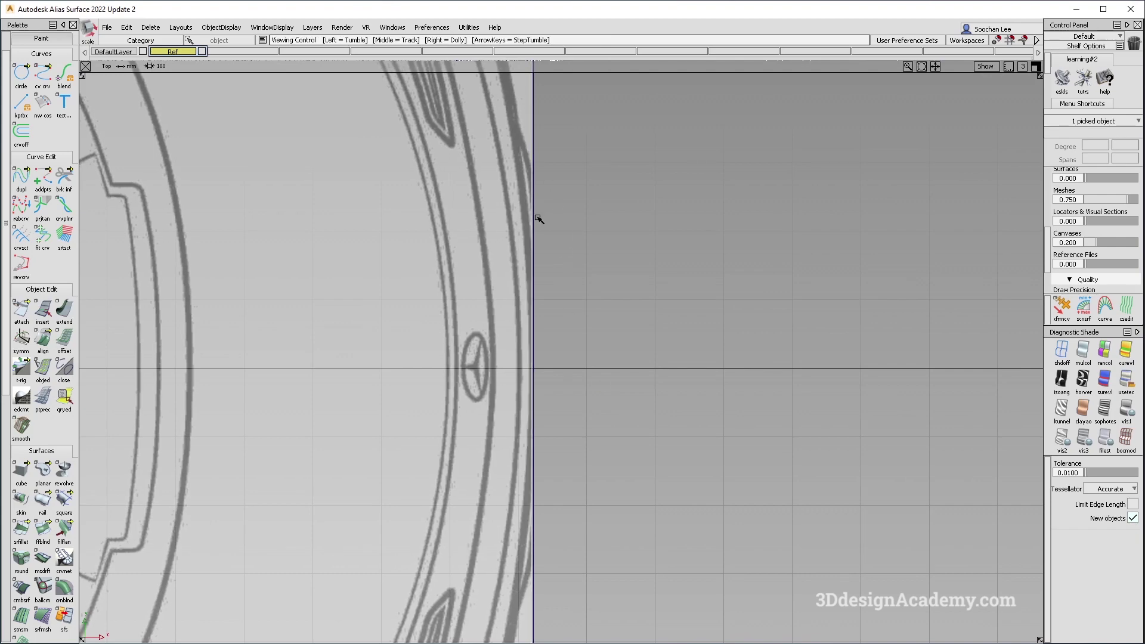
Examine how the top-view canvas fits the box along the car's front and side edges
right_click_drag(539, 218, 312, 332, "alt+shift")
middle_click_drag(311, 332, 457, 340, "alt+shift")
middle_click_drag(383, 360, 519, 359, "alt+shift")
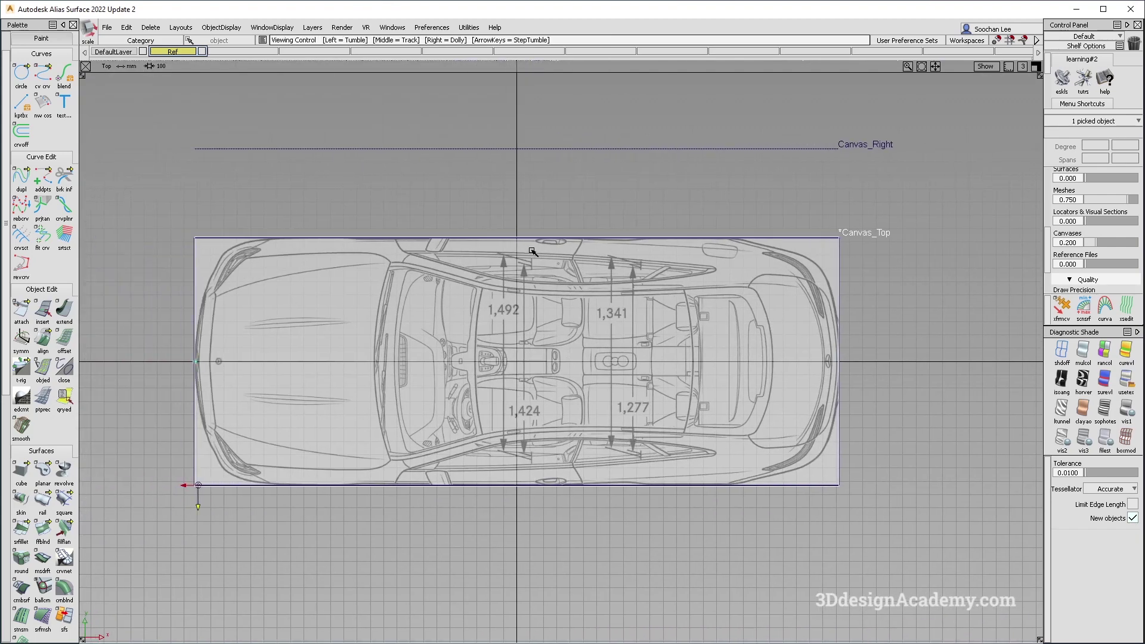
left_click(511, 245, "alt+shift")
right_click_drag(544, 245, 614, 257, "alt+shift")
middle_click_drag(256, 322, 542, 267, "alt+shift")
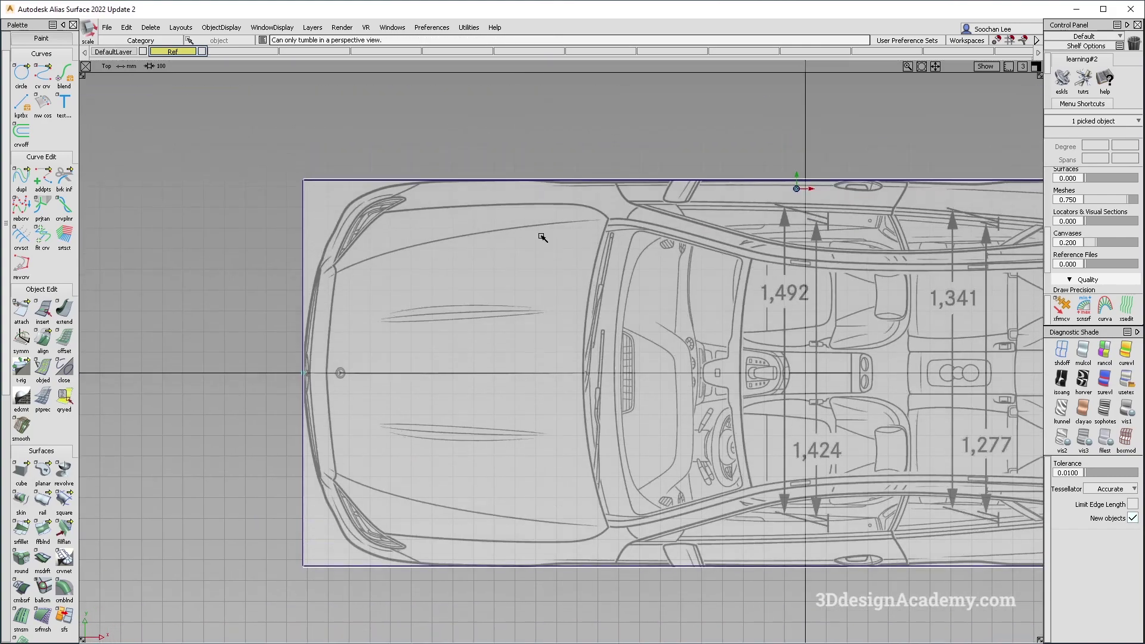
left_click(532, 182, "alt+shift")
right_click_drag(533, 181, 622, 188, "alt+shift")
middle_click_drag(416, 428, 483, 343, "alt+shift")
middle_click_drag(517, 391, 191, 381, "alt+shift")
middle_click_drag(775, 387, 239, 378, "alt+shift")
middle_click_drag(669, 375, 554, 367, "alt+shift")
Check the top-view canvas's rear and side edges against the box and adjust its scale slightly
left_click(562, 391, "alt+shift")
right_click_drag(562, 391, 661, 391, "alt+shift")
left_click_drag(628, 402, 685, 390, "ctrl+shift")
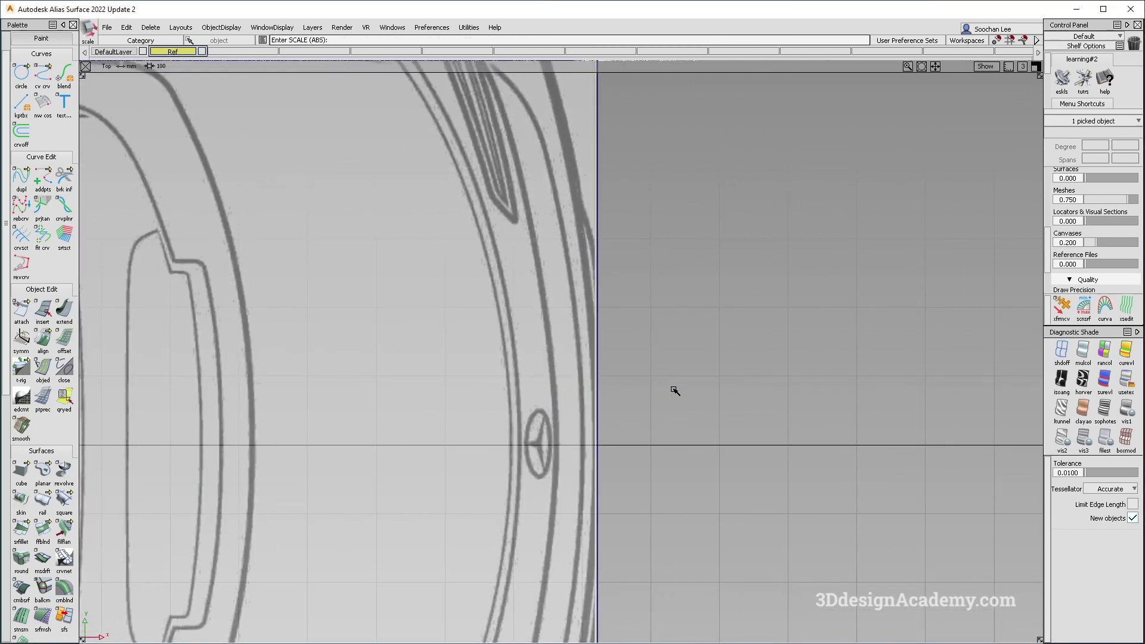
right_click_drag(674, 392, 523, 401, "alt+shift")
middle_click_drag(523, 402, 882, 485, "alt+shift")
left_click(701, 263, "alt+shift")
middle_click_drag(576, 391, 606, 305, "alt+shift")
middle_click_drag(654, 274, 579, 365, "alt+shift")
middle_click_drag(486, 369, 501, 372, "alt+shift")
left_click(623, 367)
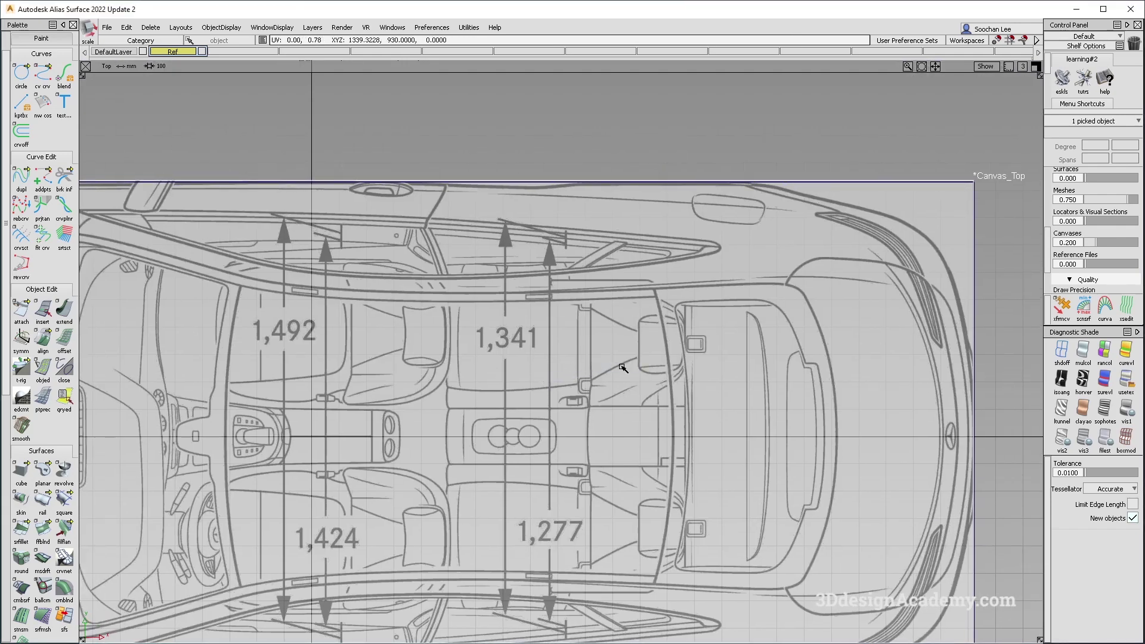
left_click_drag(622, 368, 624, 366)
Inspect the top-view canvas fit at the car's front end and display the side view
mouse_move(305, 362)
middle_mouse_down("alt+shift")
mouse_move(505, 363)
mouse_move(552, 378)
middle_mouse_up("alt+shift")
middle_click_drag(306, 409, 319, 406, "alt+shift")
middle_click_drag(201, 412, 372, 420, "alt+shift")
mouse_move(338, 545)
middle_mouse_down("alt+shift")
mouse_move(440, 317)
mouse_move(467, 327)
middle_mouse_up("alt+shift")
middle_click_drag(452, 253, 464, 327, "alt+shift")
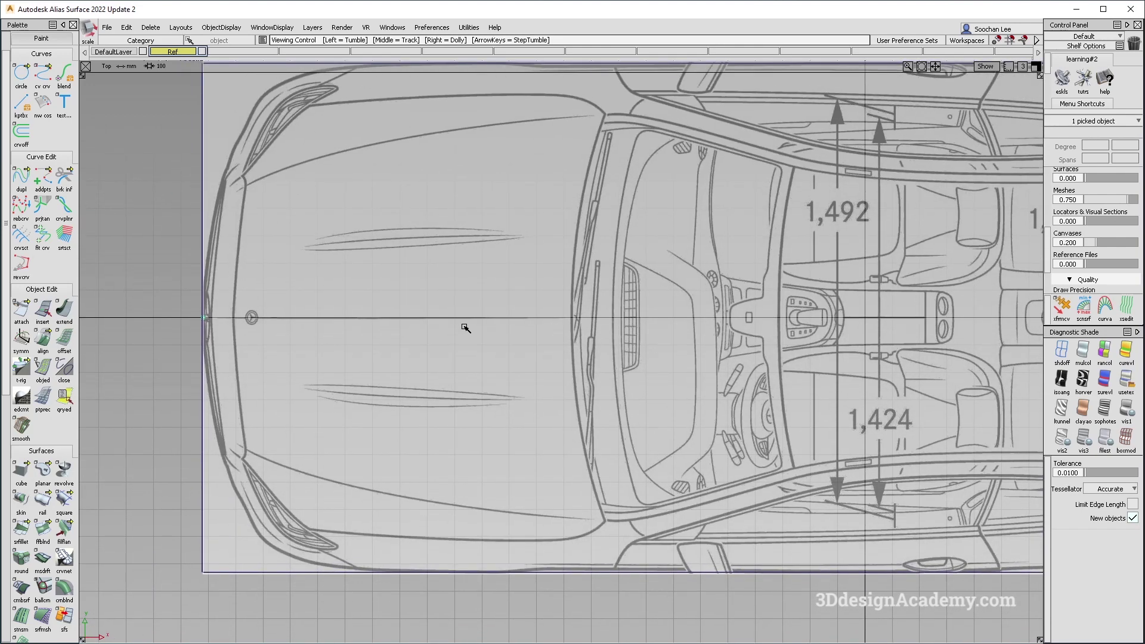
middle_click_drag(562, 328, 489, 326, "alt+shift")
key("F6")
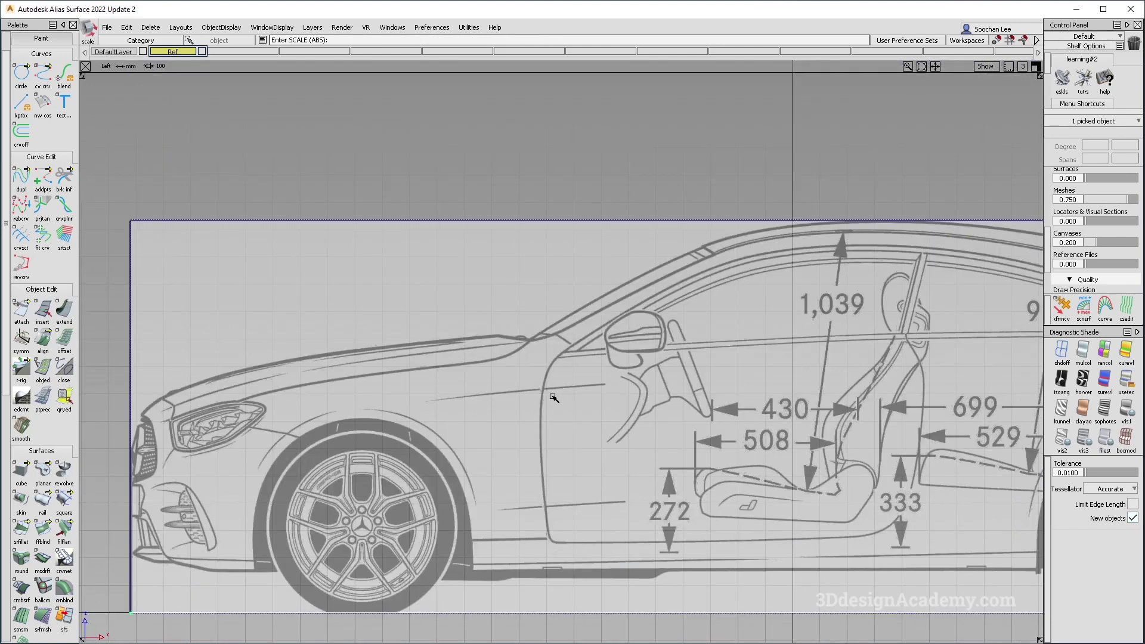
In the perspective view, move the top-view canvas straight down below the reference box
key("F4")
right_click_drag(635, 488, 552, 529, "alt+shift")
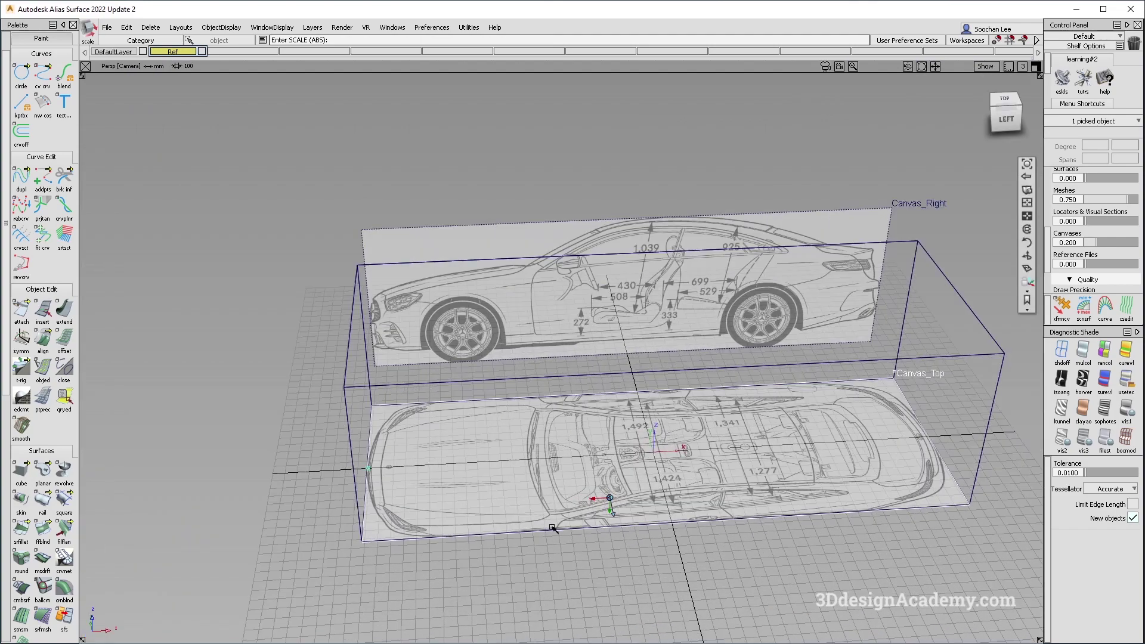
left_click_drag(552, 529, 677, 493, "alt+shift")
middle_click_drag(677, 494, 674, 401, "alt+shift")
key("ctrl+alt+g")
middle_click_drag(767, 429, 768, 417, "ctrl+shift")
right_click_drag(905, 269, 904, 288)
mouse_move(841, 310)
left_mouse_down("alt+shift")
mouse_move(731, 394)
mouse_move(743, 392)
left_mouse_up("alt+shift")
left_click(728, 398, "ctrl+shift")
left_click_drag(575, 479, 549, 352, "ctrl+shift")
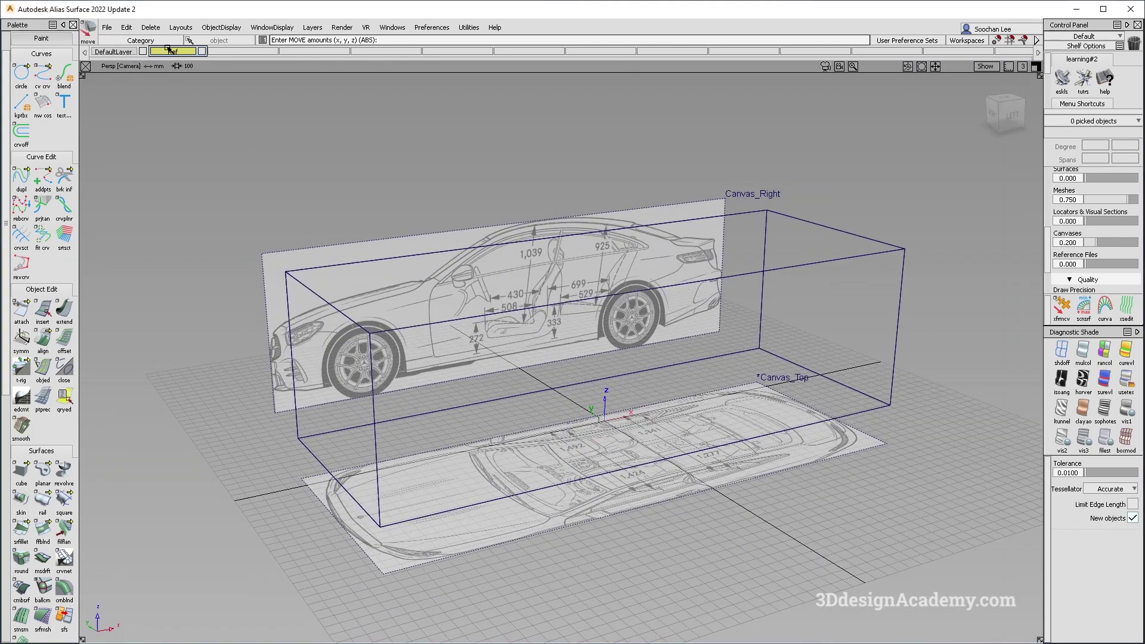
Set the Ref layer's state to Reference and create a new layer named Front
left_click(189, 53)
mouse_move(189, 124)
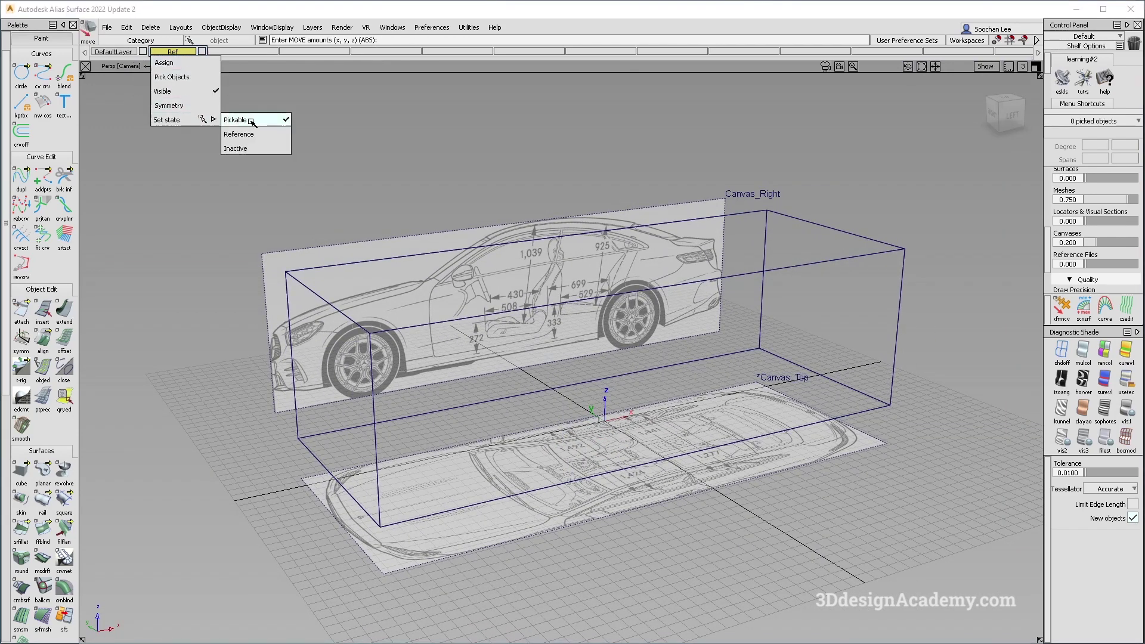
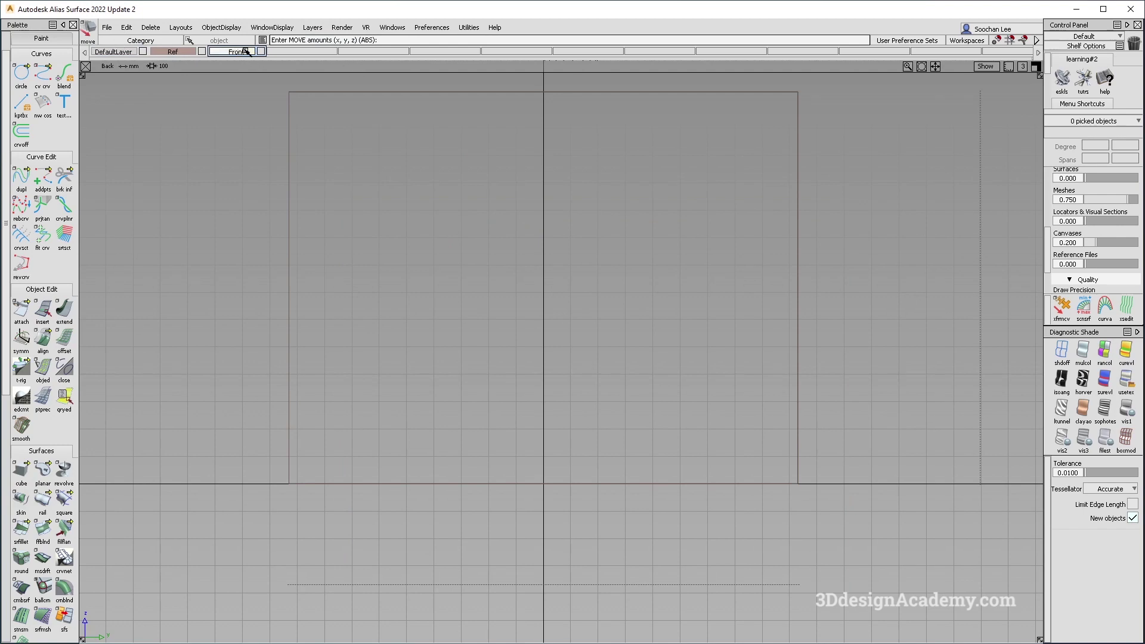
Import front view.jpg as a canvas image into the back view
left_click(107, 27)
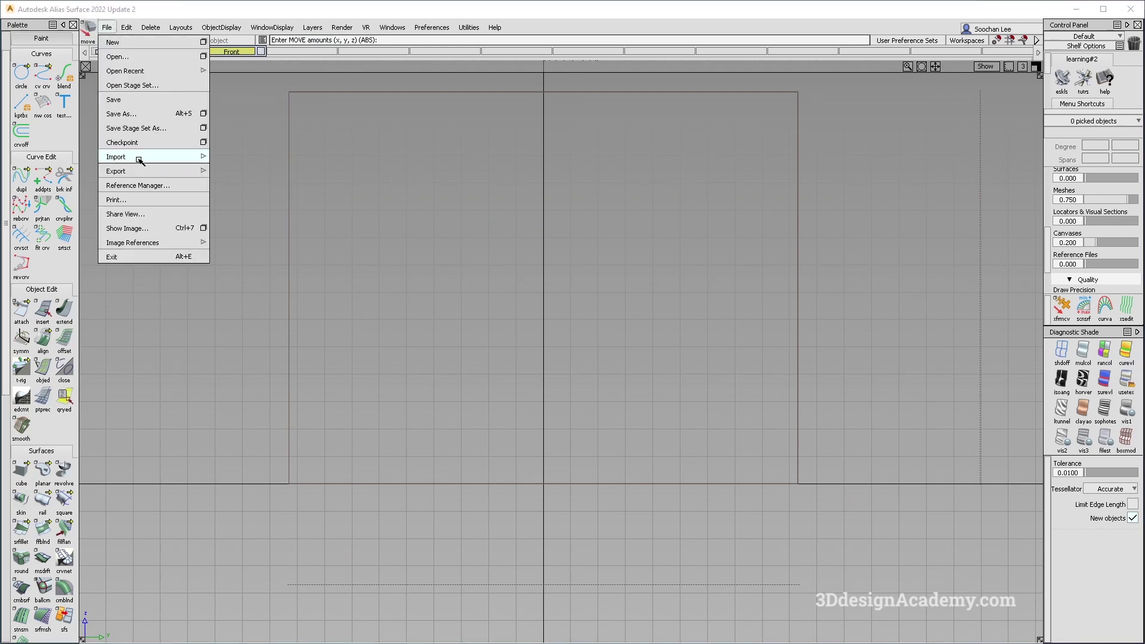
mouse_move(146, 156)
left_click(296, 209)
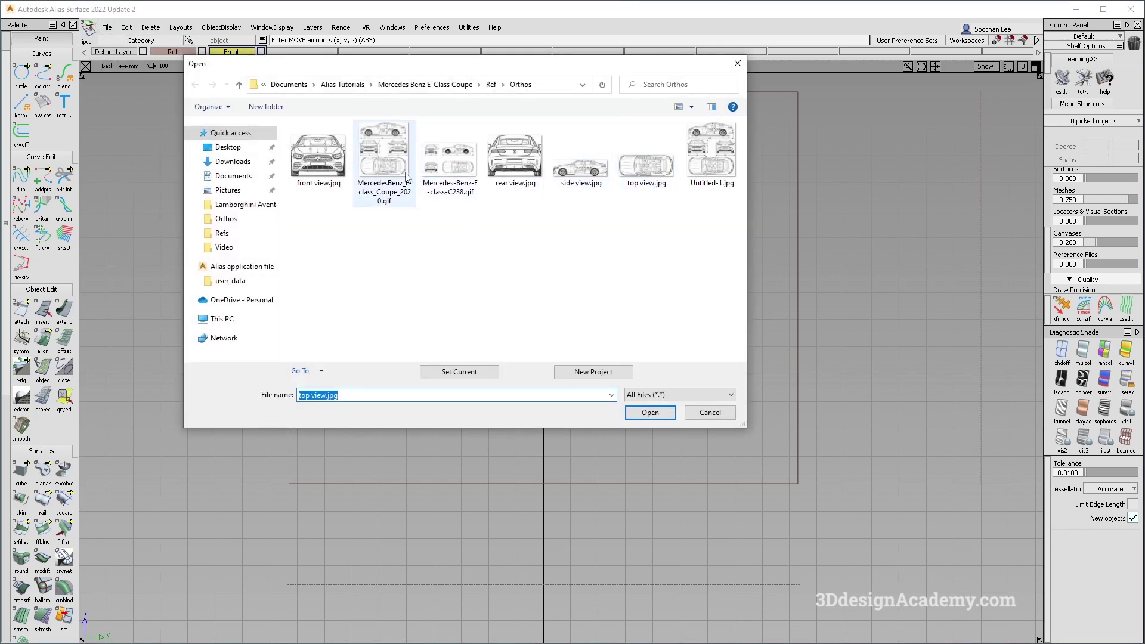
double_click(318, 161)
Centre the front-view canvas horizontally on the vertical grid axis
right_click_drag(727, 298, 621, 334, "alt+shift")
left_click_drag(495, 238, 494, 251, "ctrl+shift")
left_click(485, 263)
middle_click_drag(455, 327, 572, 280, "alt+shift")
right_click_drag(571, 294, 662, 284, "alt+shift")
middle_click_drag(662, 283, 603, 278, "alt+shift")
middle_click_drag(685, 320, 693, 344, "ctrl+shift")
left_click_drag(704, 335, 556, 361)
middle_click_drag(622, 427, 646, 405, "ctrl+shift")
key("m")
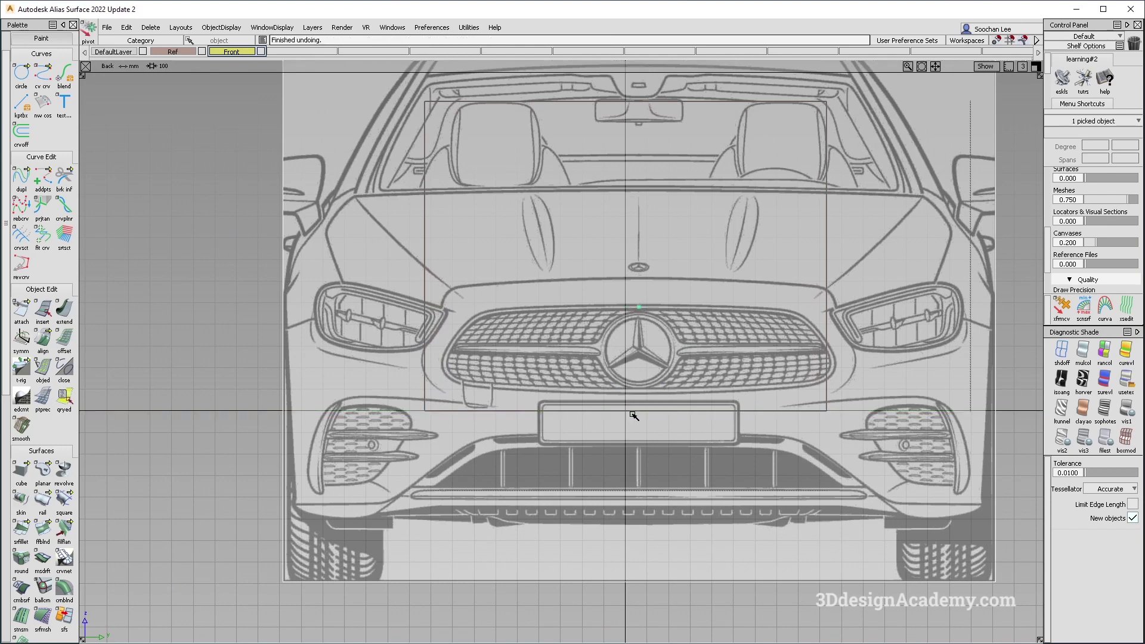
middle_click(629, 411, "alt")
Scale the front-view canvas down proportionally to roughly match the reference box's width
middle_click_drag(657, 367, 743, 364, "ctrl+shift")
left_click_drag(743, 364, 713, 361)
right_click_drag(712, 360, 763, 335, "alt+shift")
middle_click_drag(762, 335, 543, 311, "alt+shift")
scroll(543, 311, "down", 6)
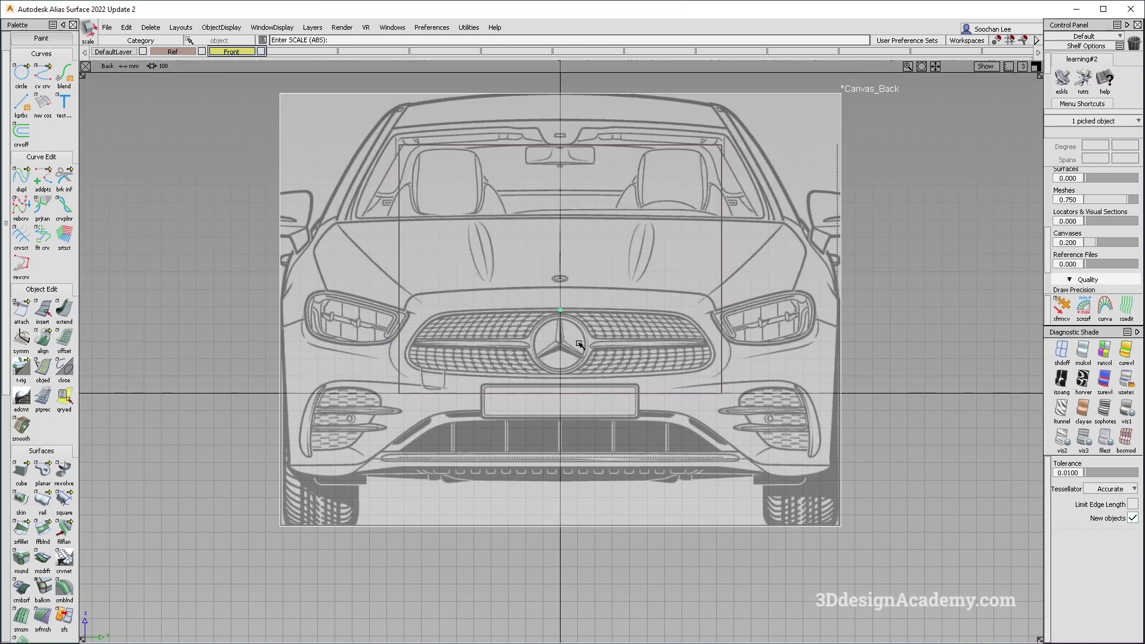
mouse_move(737, 381)
left_mouse_down()
mouse_move(692, 384)
mouse_move(715, 394)
mouse_move(701, 397)
left_mouse_up()
Move the front-view canvas vertically so the tyres meet the ground line and place its pivot at the origin
middle_click_drag(681, 463, 674, 389, "ctrl+shift")
right_click_drag(644, 492, 643, 449)
middle_click_drag(577, 424, 579, 390, "ctrl+shift")
right_click_drag(562, 343, 629, 334, "alt+shift")
middle_click_drag(686, 426, 654, 380, "alt+shift")
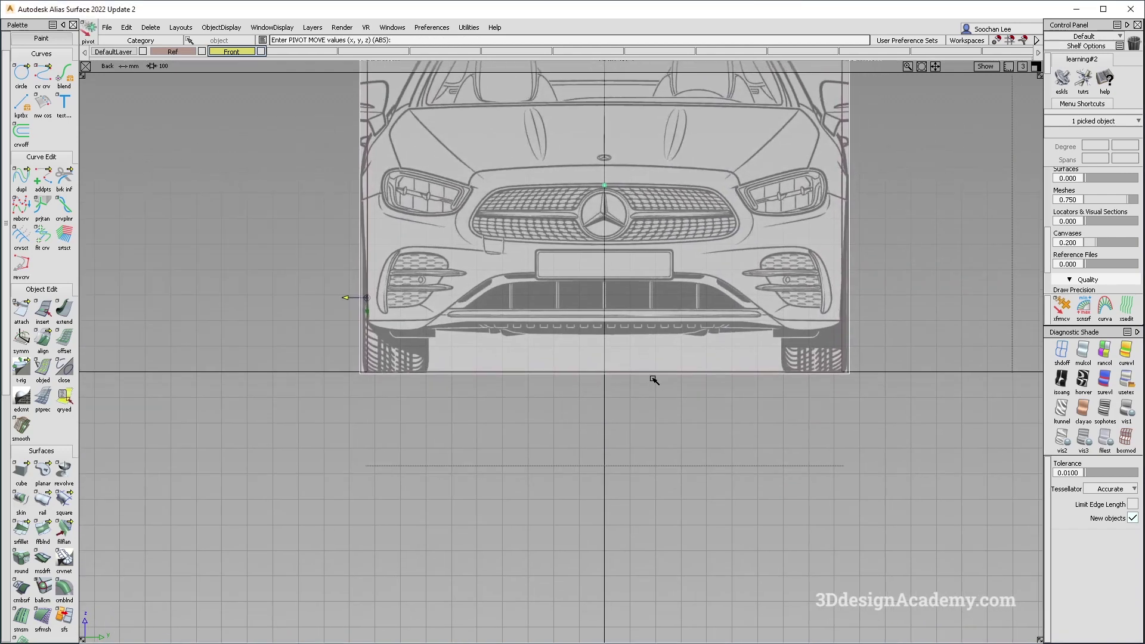
left_click(605, 373)
right_click_drag(613, 377, 839, 385, "alt+shift")
middle_click_drag(842, 424, 508, 347, "alt+shift")
left_click(434, 356)
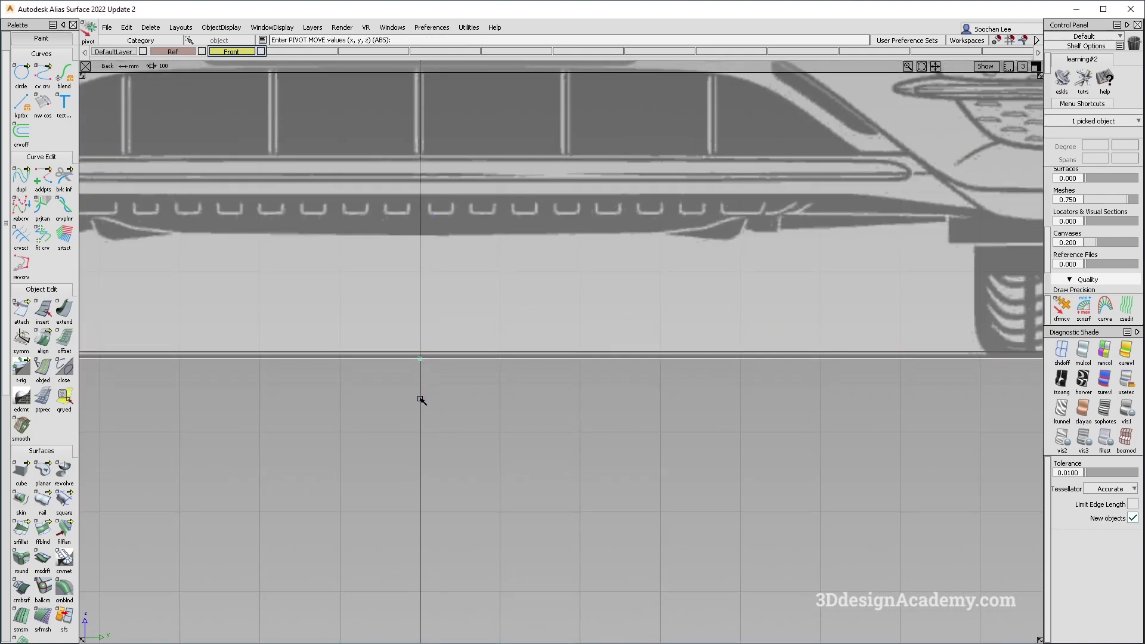
Fine-tune the front-view canvas scale from its ground pivot to fit the reference box's width and height
right_click_drag(420, 399, 358, 453, "alt+shift")
mouse_move(536, 439)
middle_mouse_down("alt+shift")
mouse_move(595, 475)
mouse_move(583, 400)
middle_mouse_up("alt+shift")
right_click(582, 385, "alt")
mouse_move(627, 287)
middle_mouse_down("alt+shift")
mouse_move(611, 411)
mouse_move(646, 358)
middle_mouse_up("alt+shift")
middle_click_drag(656, 313, 660, 397, "alt+shift")
mouse_move(697, 377)
left_mouse_down()
mouse_move(576, 403)
mouse_move(585, 403)
left_mouse_up()
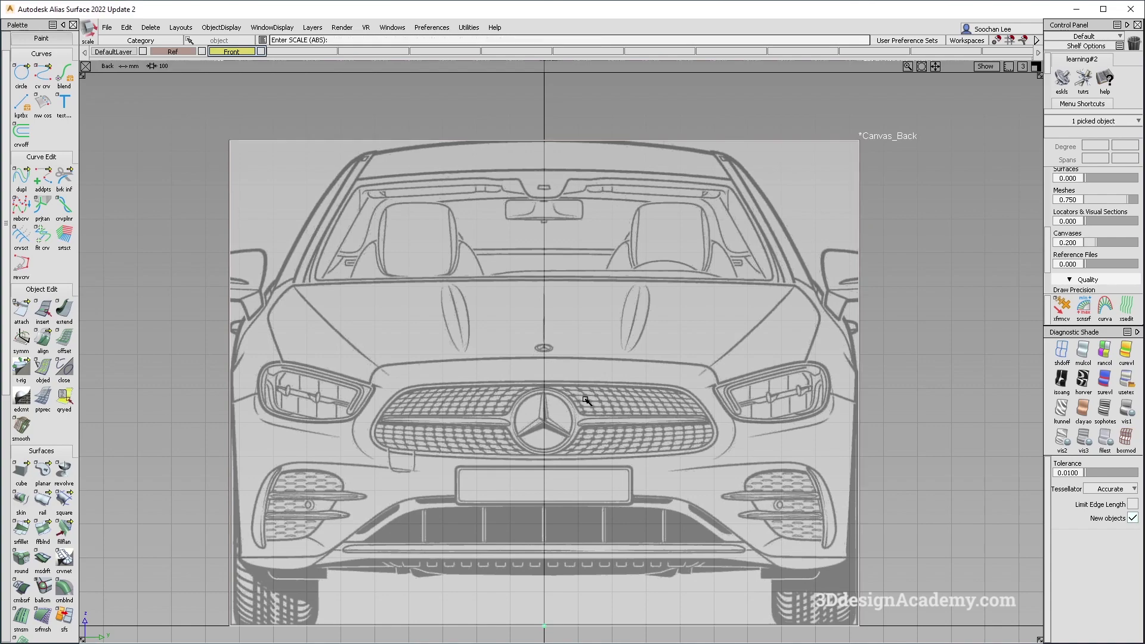
middle_click_drag(587, 401, 623, 396, "alt+shift")
In the perspective view, move the front-view canvas along the car's length to beyond the reference box's rear end
left_click_drag(600, 469, 716, 313, "ctrl+shift")
key("F8")
left_click_drag(656, 258, 663, 293, "ctrl+shift")
right_click_drag(667, 301, 632, 442, "alt+shift")
left_click_drag(632, 441, 638, 506, "alt+shift")
left_click(638, 454)
middle_click_drag(572, 486, 500, 512, "ctrl+shift")
left_click_drag(495, 513, 741, 490)
left_click_drag(459, 495, 796, 345, "alt+shift")
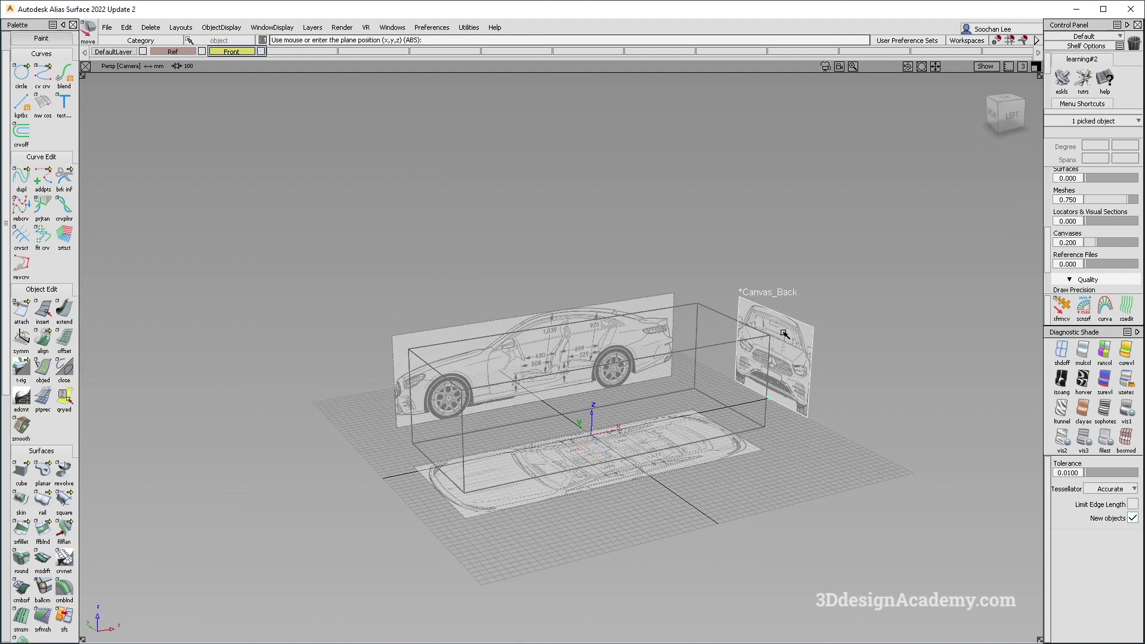
Assign the front-view canvas to the Front layer and set that layer's state to Reference
right_click(250, 57)
left_click(234, 59)
left_click_drag(403, 238, 402, 179, "ctrl+shift")
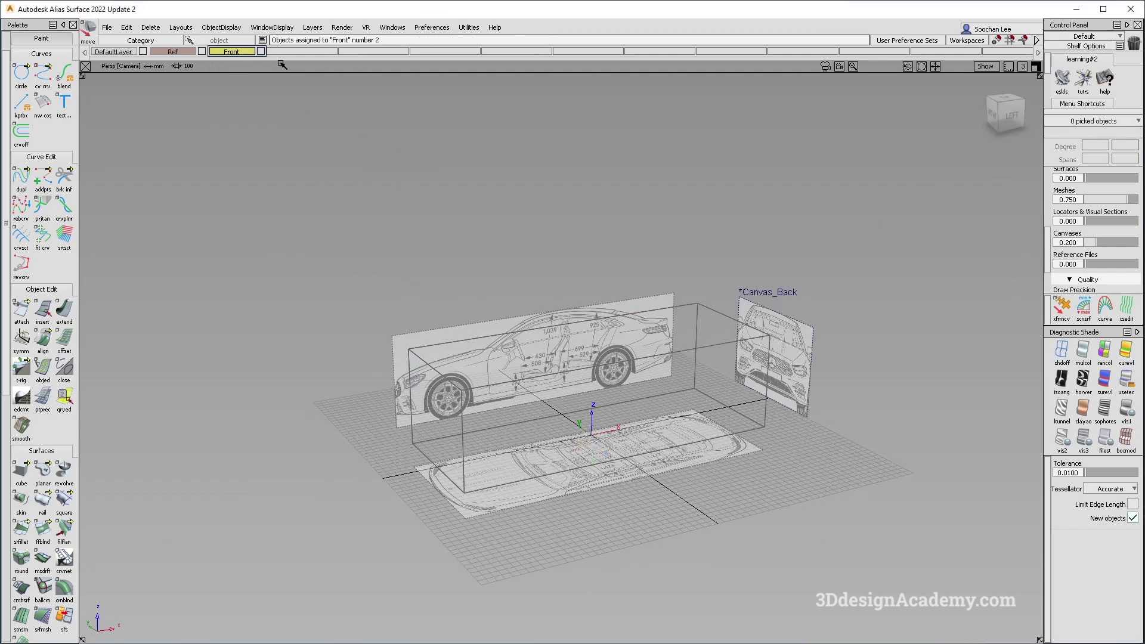
right_click(249, 53)
mouse_move(251, 120)
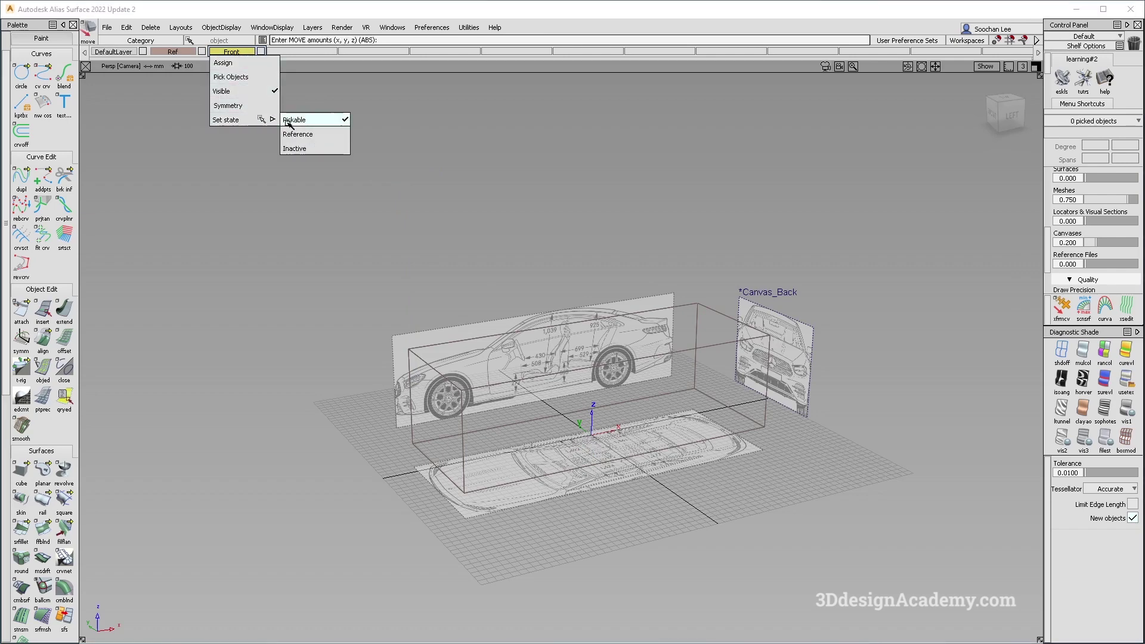
left_click(298, 135)
Hide the Front layer and check the remaining canvases around the reference box
left_click_drag(680, 385, 639, 484, "alt+shift")
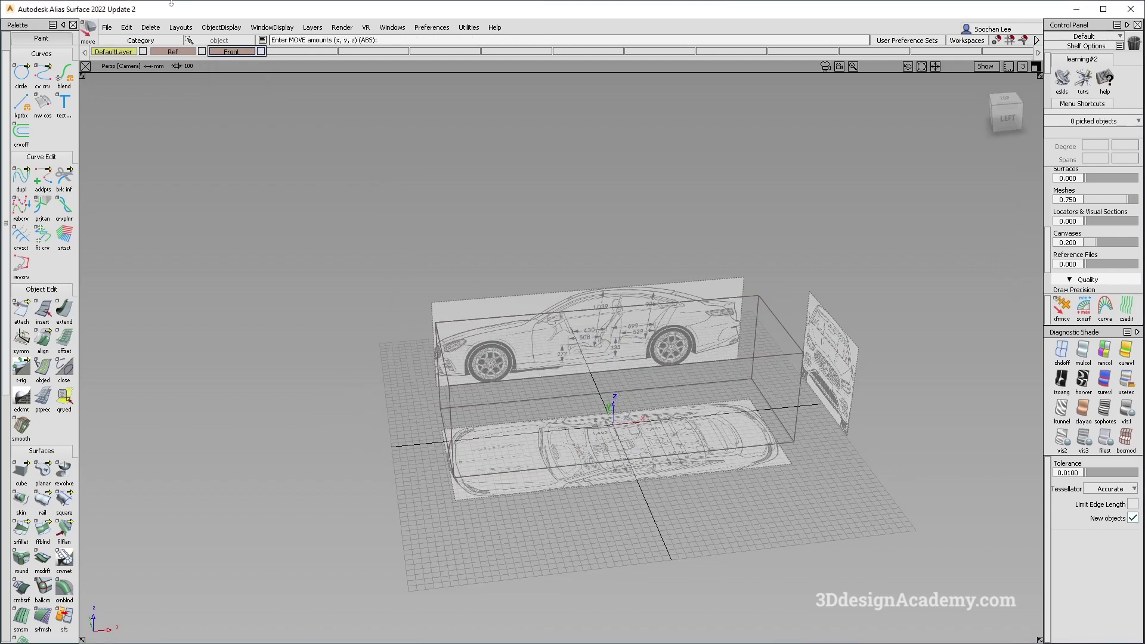
left_click(262, 53)
left_click_drag(499, 307, 334, 296, "alt+shift")
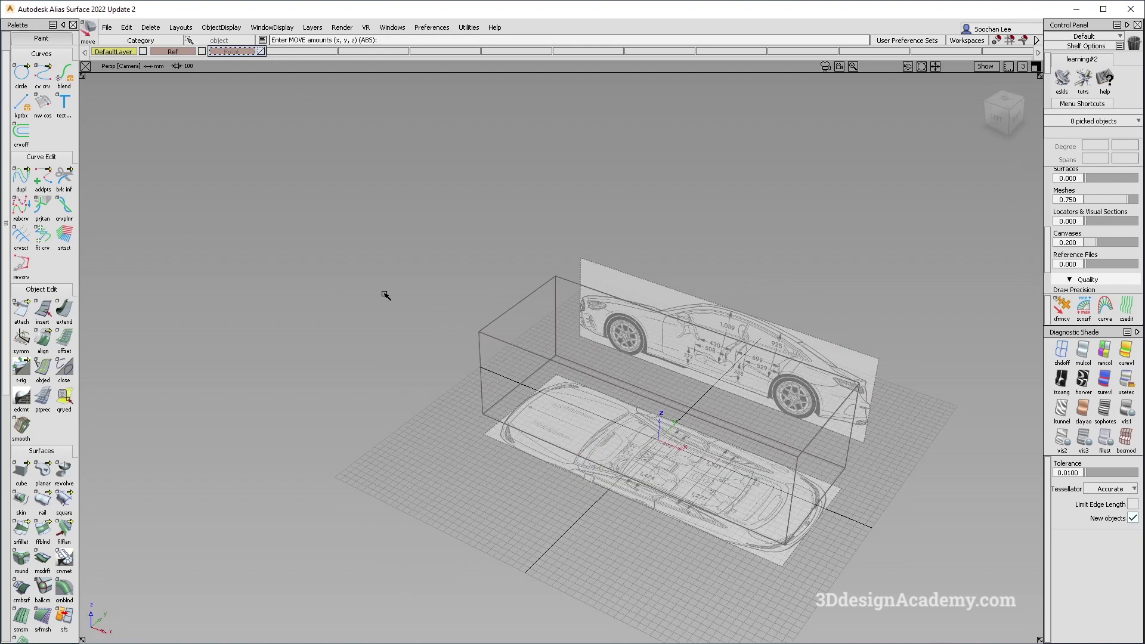
left_click_drag(731, 392, 626, 370, "alt+shift")
Return to the back view and create a new layer named Rear
key("F7")
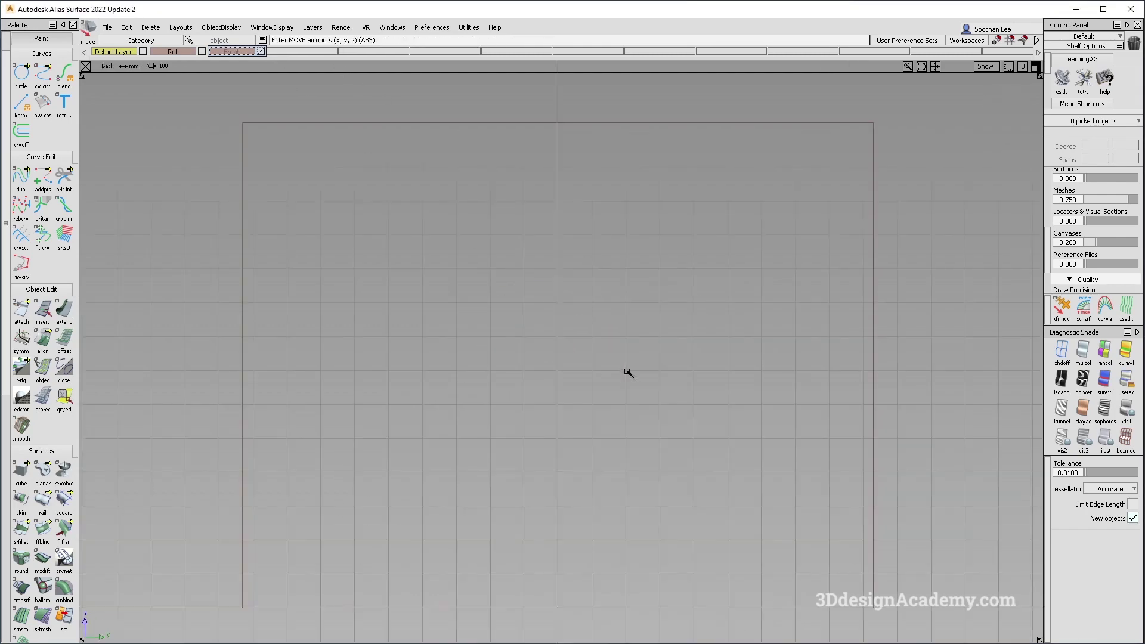
right_click_drag(734, 450, 537, 388, "alt+shift")
middle_click_drag(537, 387, 706, 374, "alt+shift")
right_click_drag(618, 382, 674, 391, "alt+shift")
middle_click_drag(718, 476, 646, 421, "alt+shift")
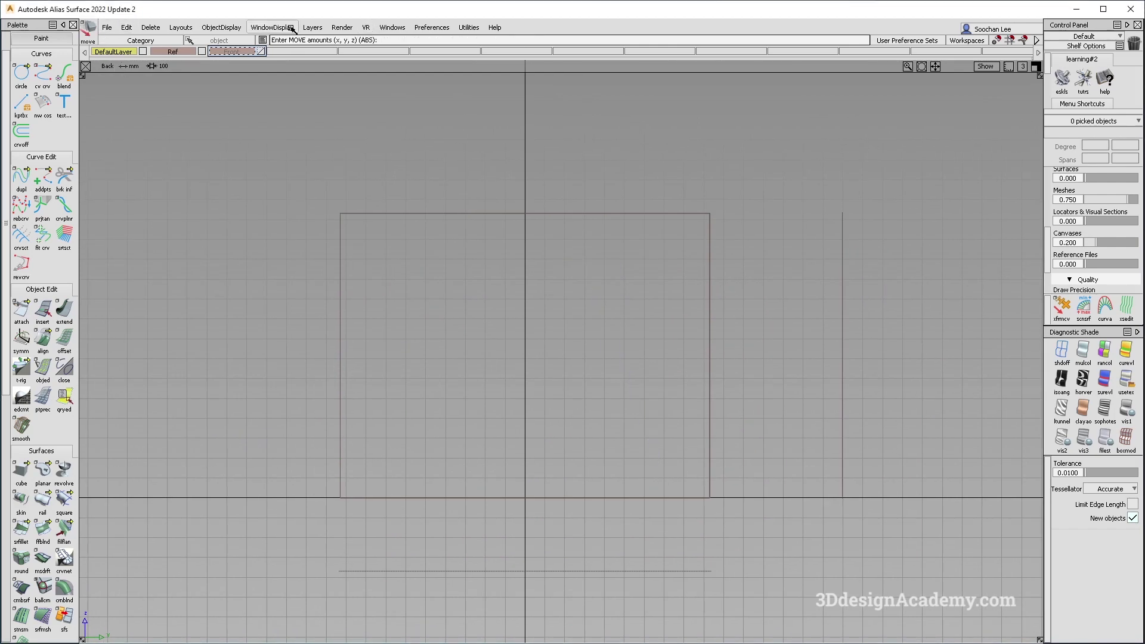
left_click(314, 28)
left_click(318, 41)
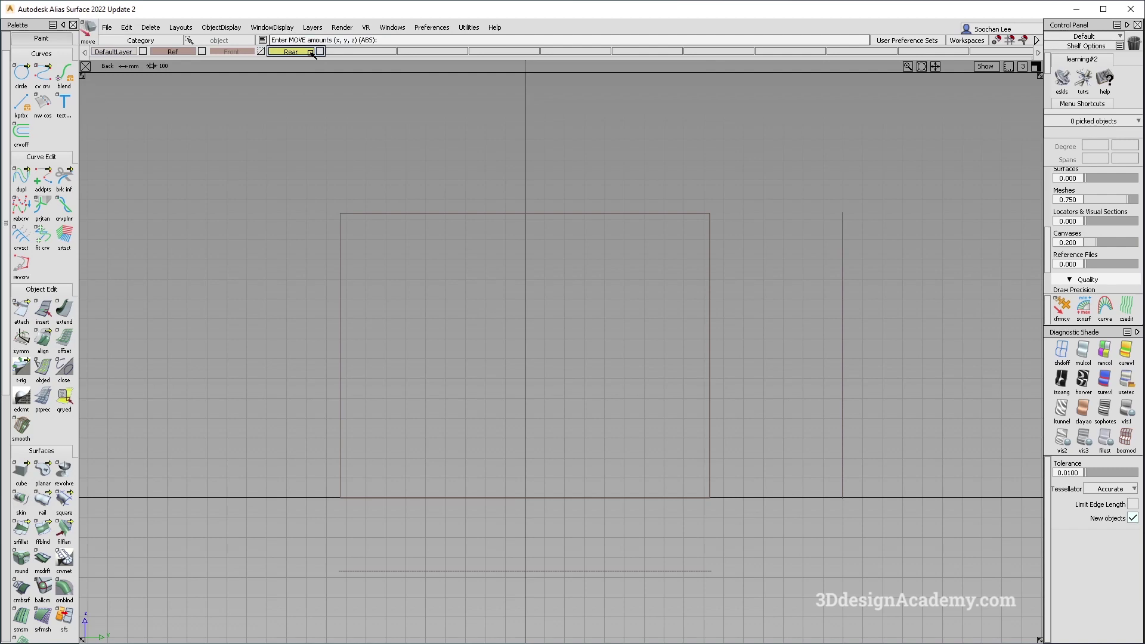
Import rear view.jpg as a canvas image into the back view
left_click(107, 28)
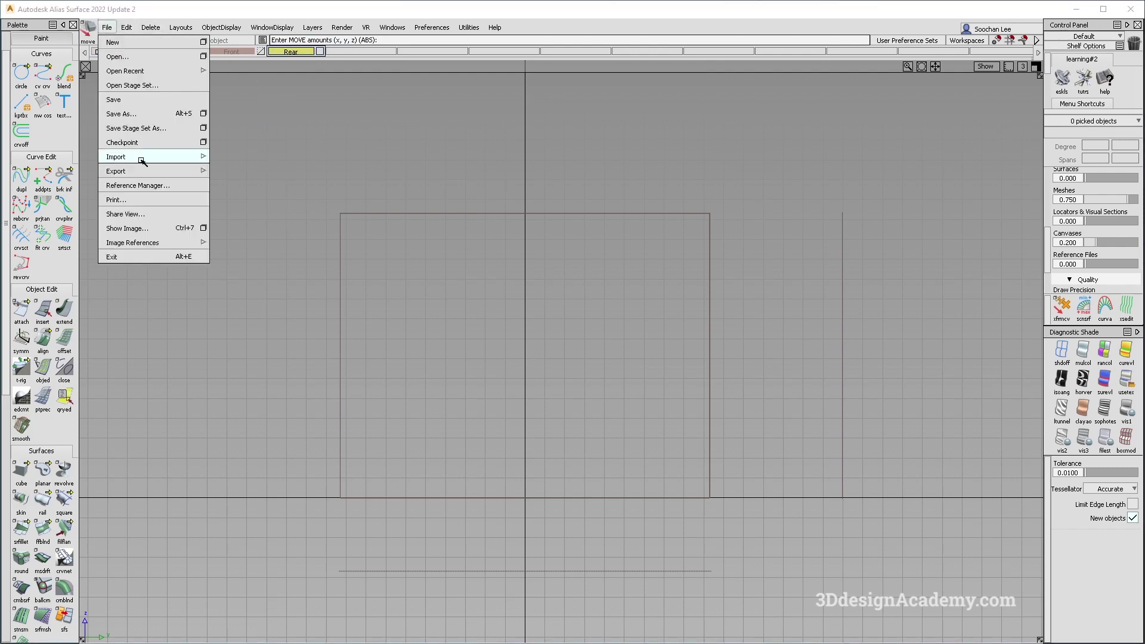
mouse_move(150, 160)
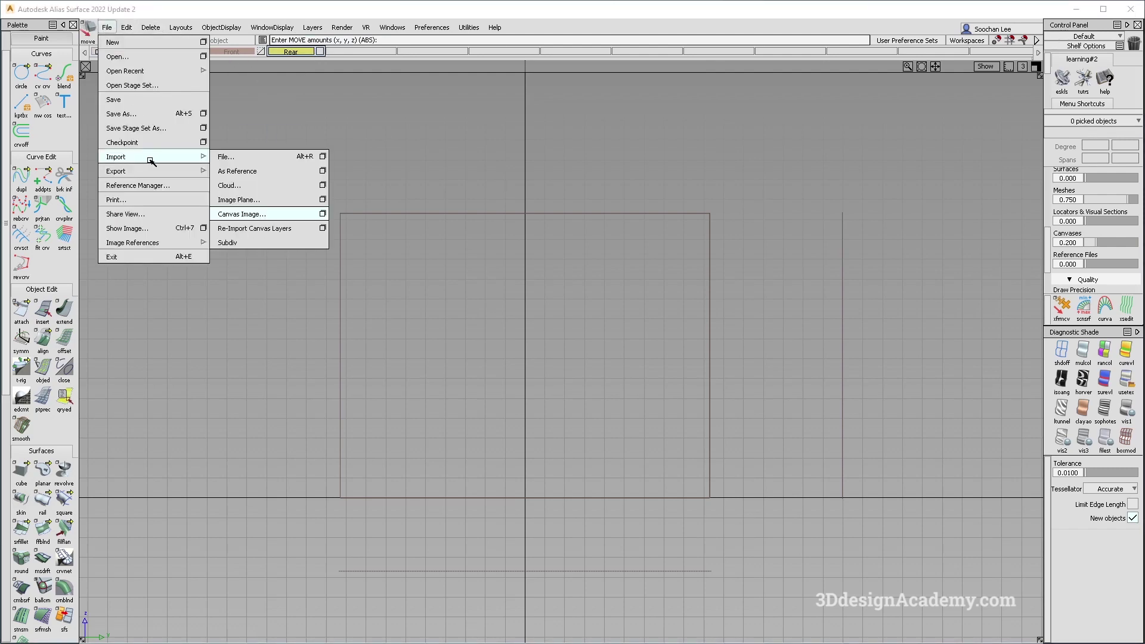
left_click(282, 215)
double_click(520, 155)
Move the rear-view canvas's pivot up about 312.5 mm to the star emblem on the boot lid
right_click_drag(728, 322, 815, 264, "alt+shift")
middle_click_drag(814, 264, 741, 350, "alt+shift")
left_click_drag(741, 350, 656, 263, "ctrl+shift")
left_click_drag(595, 199, 560, 298)
middle_click_drag(557, 304, 627, 244, "alt+shift")
middle_click_drag(545, 467, 647, 396, "ctrl+shift")
middle_click_drag(630, 475, 630, 329, "alt+shift")
right_click_drag(597, 365, 614, 479)
left_click_drag(616, 480, 607, 326)
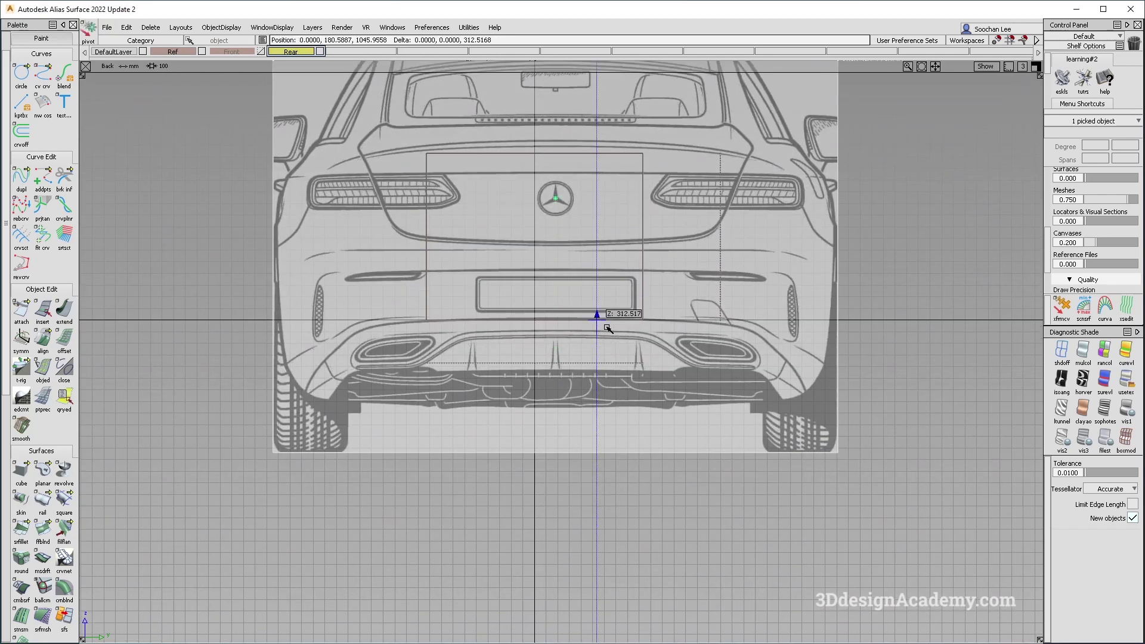
Move the rear-view canvas's pivot down to the canvas's bottom edge below the tyres
right_click_drag(425, 287, 592, 196, "alt+shift")
middle_click_drag(690, 449, 638, 369, "alt+shift")
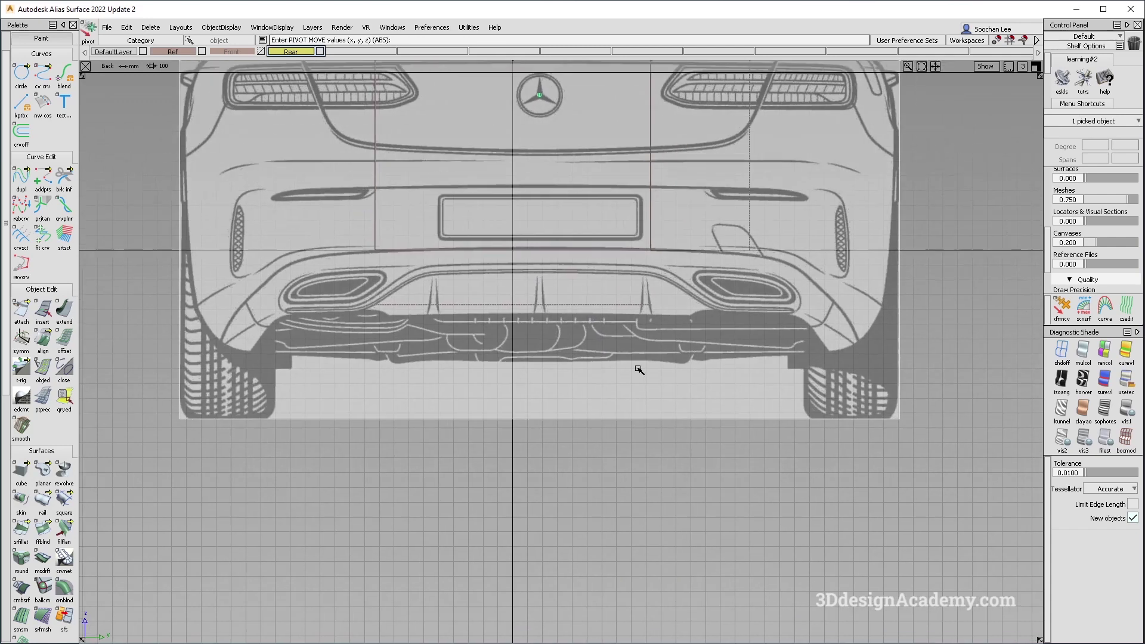
middle_click(562, 380, "ctrl+shift")
middle_click_drag(579, 368, 582, 368, "ctrl+shift")
right_click_drag(611, 330, 610, 530)
right_click_drag(610, 352, 613, 463)
right_click_drag(569, 417, 580, 384, "ctrl+alt")
Snap the rear-view canvas by its pivot onto the ground line at the vertical centre axis
left_click_drag(531, 447, 564, 403, "ctrl+shift")
right_click_drag(560, 382, 532, 230, "alt+shift")
middle_click_drag(533, 229, 589, 286, "alt+shift")
middle_click_drag(578, 375, 580, 306, "ctrl+shift")
left_click(576, 300, "alt")
left_click_drag(576, 300, 576, 302, "alt")
Scale the rear-view canvas down from its ground pivot to roughly match the reference box's width
right_click_drag(575, 294, 788, 353, "alt+shift")
middle_click_drag(788, 353, 701, 322, "alt+shift")
right_click_drag(766, 298, 529, 371, "alt+shift")
middle_click_drag(529, 371, 590, 413, "alt+shift")
right_click_drag(585, 356, 583, 340, "alt+shift")
middle_click_drag(584, 341, 572, 382, "alt+shift")
left_click_drag(854, 370, 506, 435)
left_click_drag(847, 358, 725, 391)
Fine-tune the rear-view canvas scale to fit the reference box's side and roof edges
left_click(651, 393, "alt+shift")
right_click_drag(650, 392, 690, 367, "alt+shift")
left_click_drag(690, 367, 783, 357)
left_click(820, 443, "alt+shift")
right_click_drag(820, 443, 865, 453, "alt+shift")
middle_click_drag(865, 453, 651, 387, "alt+shift")
middle_click_drag(626, 332, 475, 499, "alt+shift")
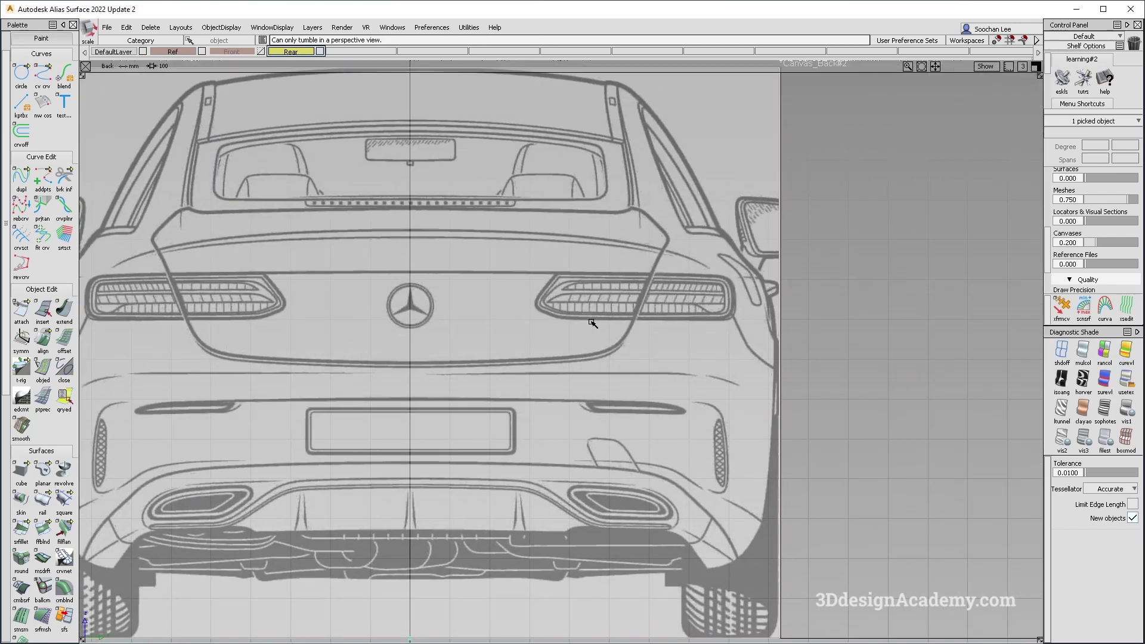
middle_click_drag(598, 334, 627, 315, "alt+shift")
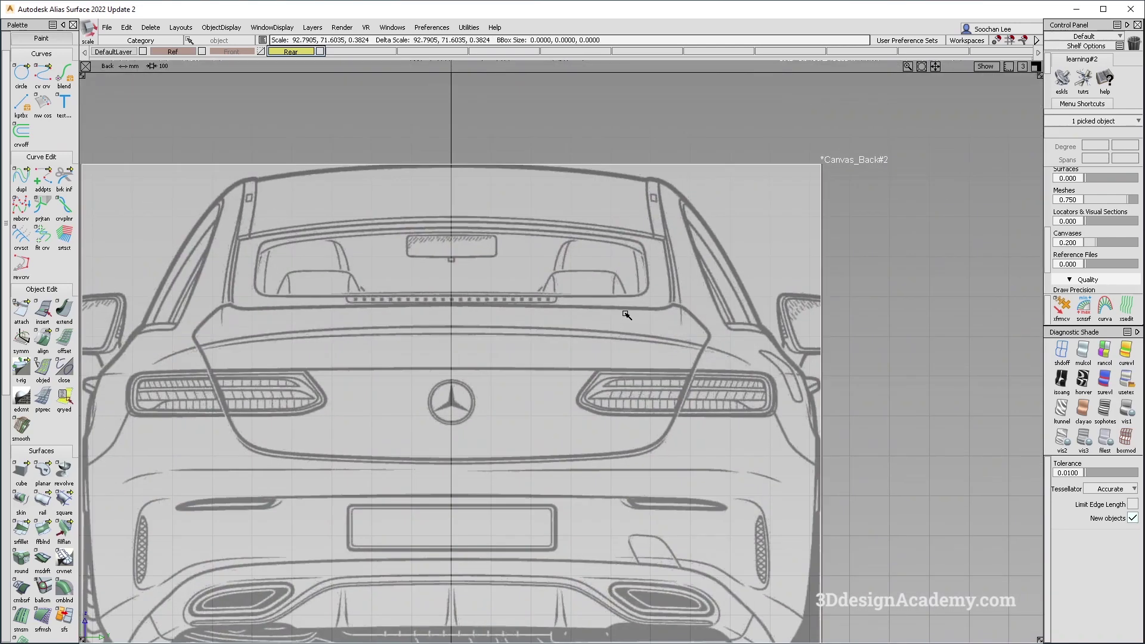
right_click_drag(624, 314, 557, 462, "alt+shift")
middle_click_drag(557, 462, 630, 359, "alt+shift")
In the perspective view, move the rear-view canvas along the car's length to beyond the reference box's front end
left_click_drag(630, 358, 555, 315, "ctrl+shift")
key("F8")
left_click(573, 320)
right_click_drag(554, 315, 481, 315, "alt+shift")
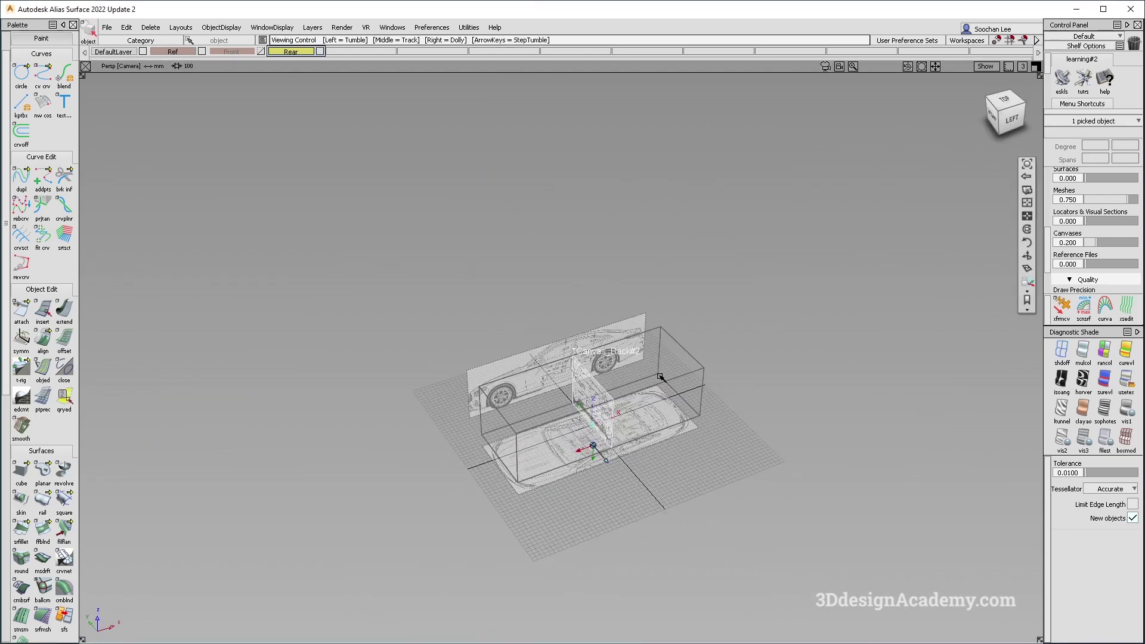
right_click_drag(602, 373, 659, 368, "alt+shift")
left_click_drag(659, 369, 652, 399, "alt+shift")
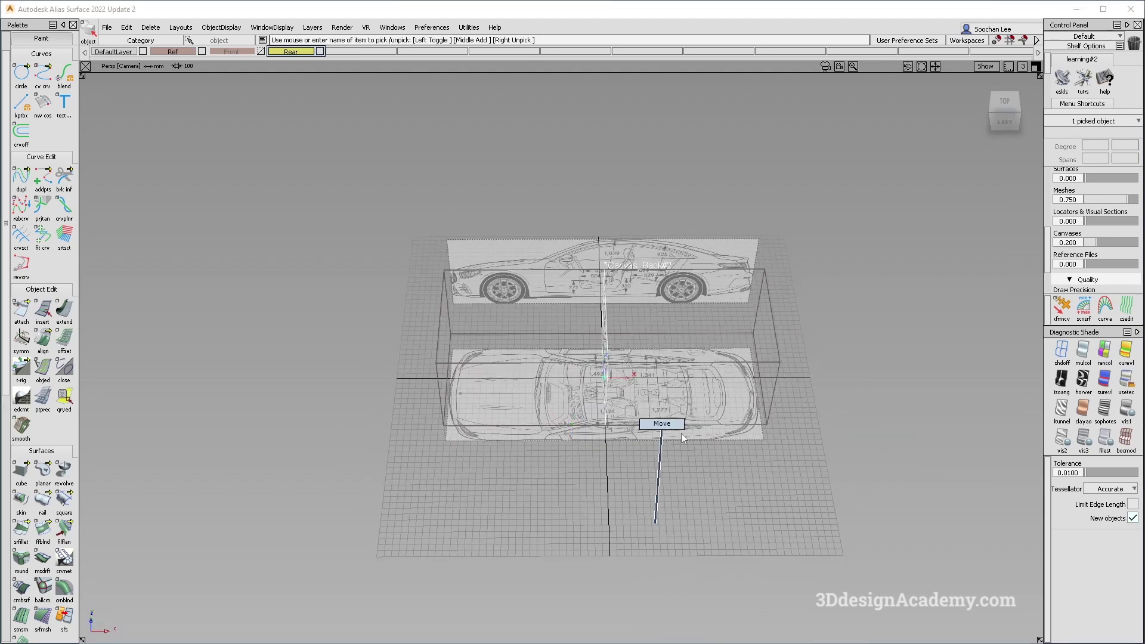
left_click_drag(681, 433, 567, 419)
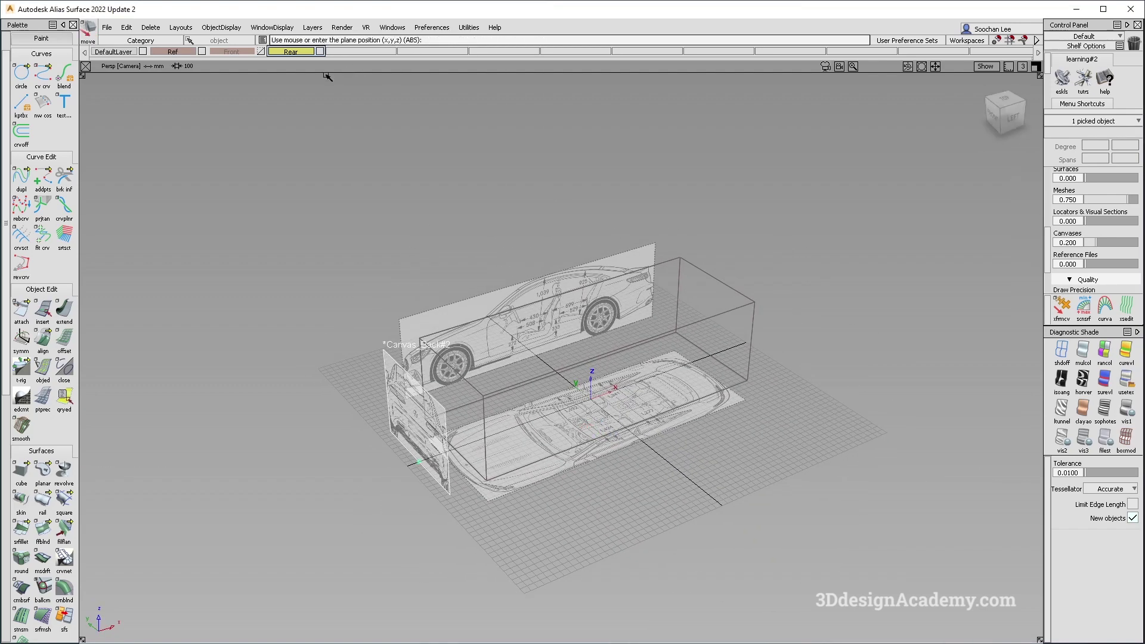
Set the Rear layer's state to Reference and check the canvas arrangement from several angles
right_click_drag(294, 50, 322, 118)
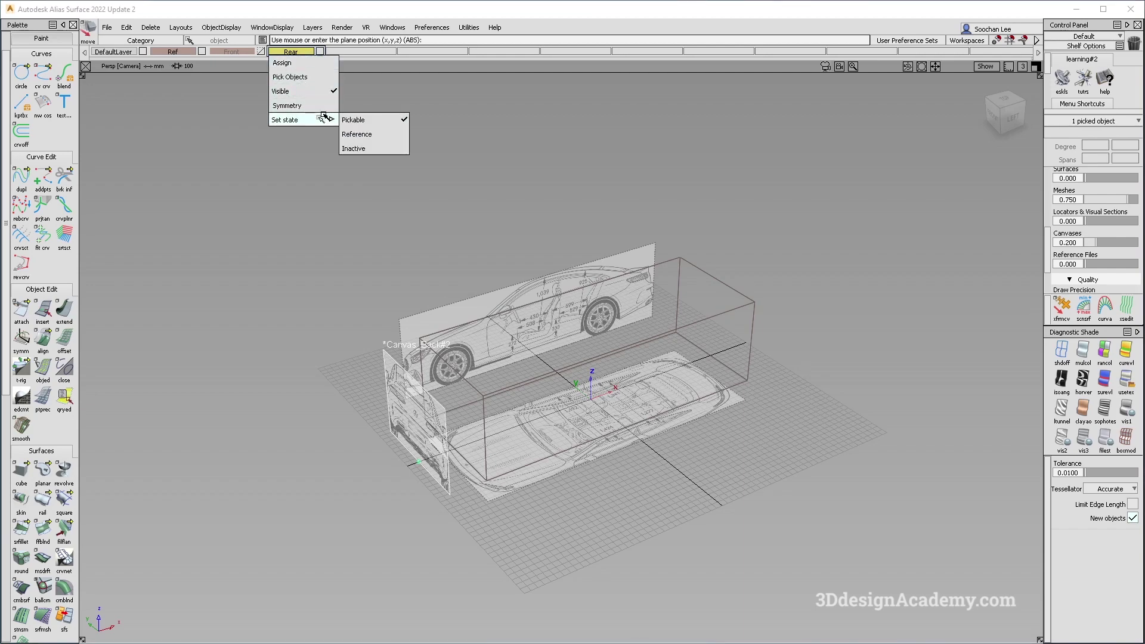
right_click_drag(322, 118, 366, 136)
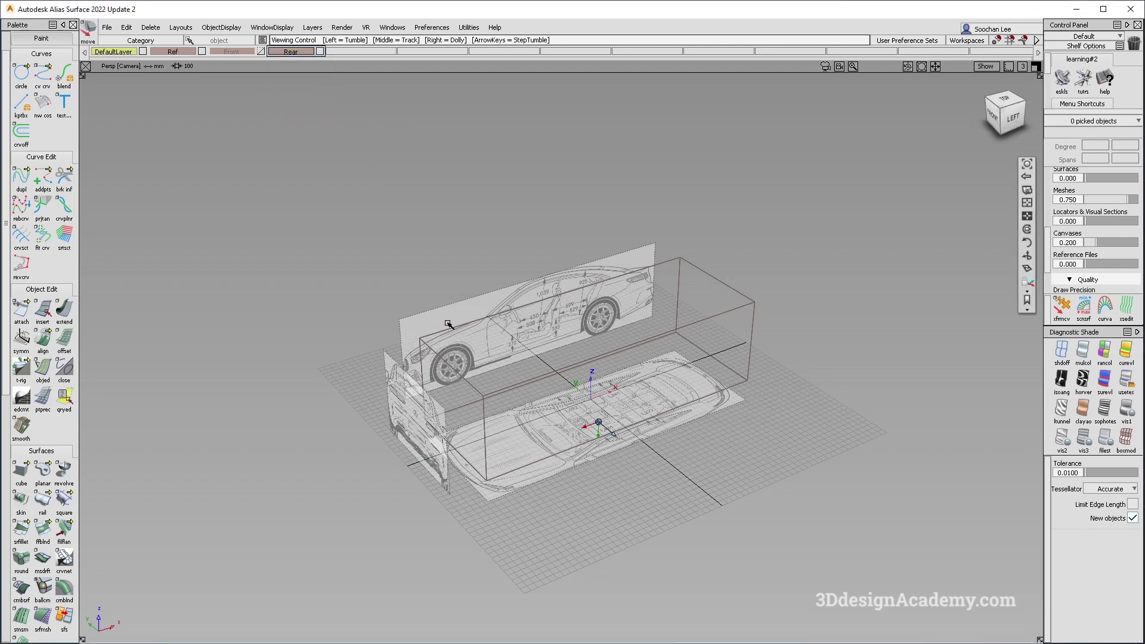
left_click_drag(408, 231, 559, 276, "alt+shift")
left_click_drag(576, 323, 518, 310, "alt+shift")
left_click_drag(631, 289, 618, 292, "alt+shift")
mouse_move(719, 320)
left_mouse_down("alt+shift")
mouse_move(393, 286)
mouse_move(469, 337)
mouse_move(678, 394)
left_mouse_up("alt+shift")
mouse_move(677, 409)
left_mouse_down("ctrl+shift")
mouse_move(665, 291)
mouse_move(596, 256)
mouse_move(571, 276)
left_mouse_up("ctrl+shift")
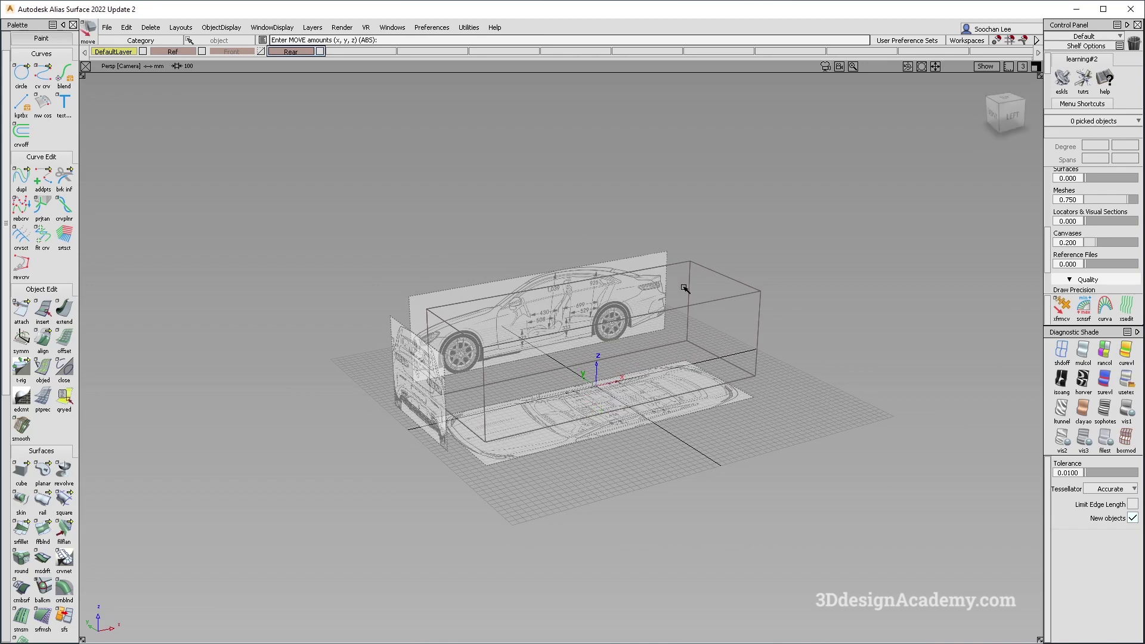
Make the Front layer visible again and view all four canvases around the reference box
left_click_drag(617, 326, 608, 238, "alt+shift")
left_click(262, 52)
left_click_drag(483, 319, 454, 408, "alt+shift")
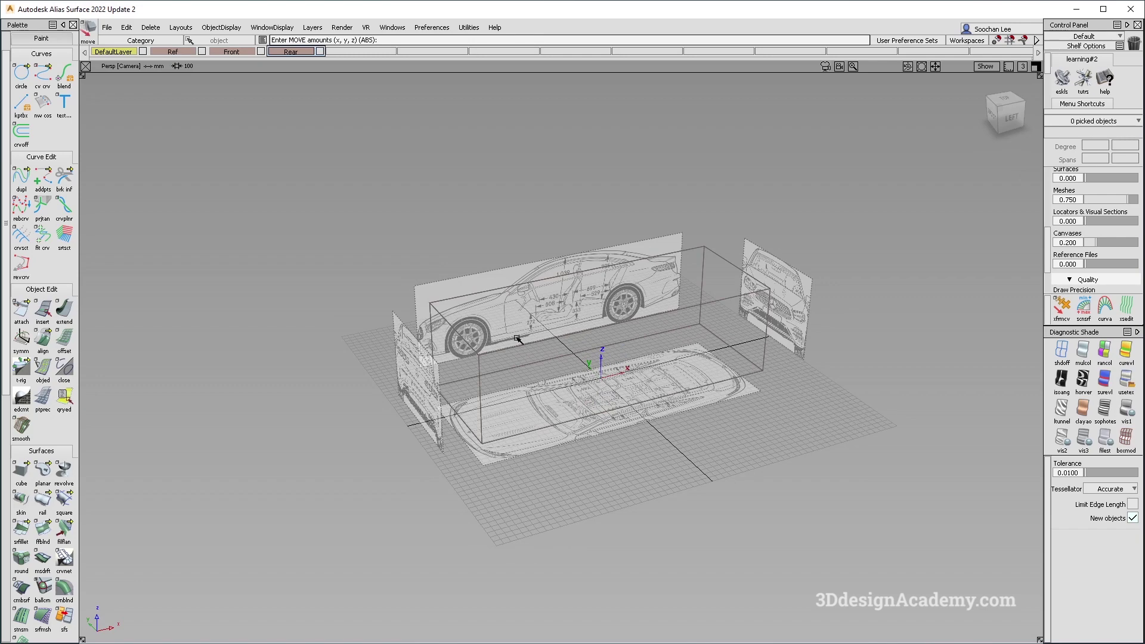
left_click_drag(517, 339, 666, 448, "alt+shift")
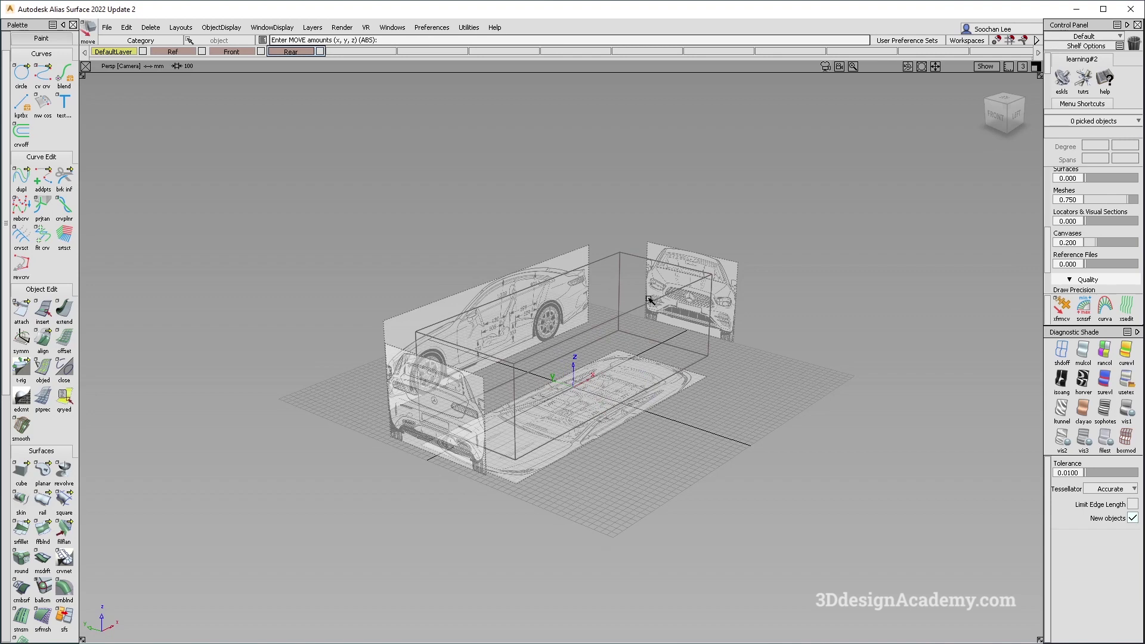
Open the Construction Options and expand the continuity tolerances to review the G0, G1 and G2 settings
left_click(429, 28)
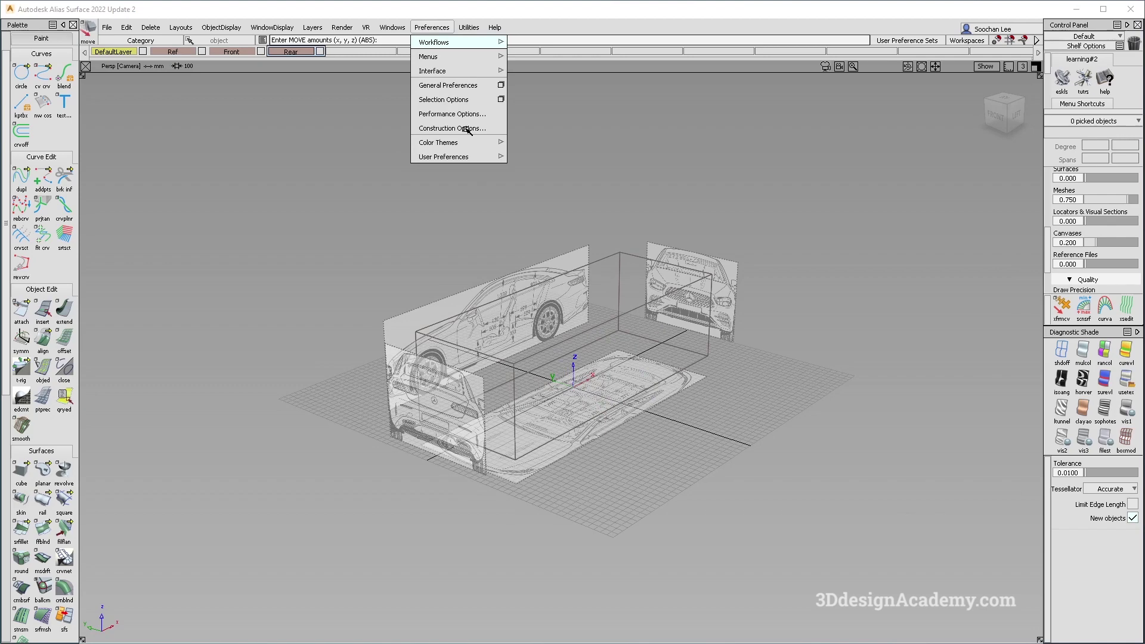
left_click(468, 129)
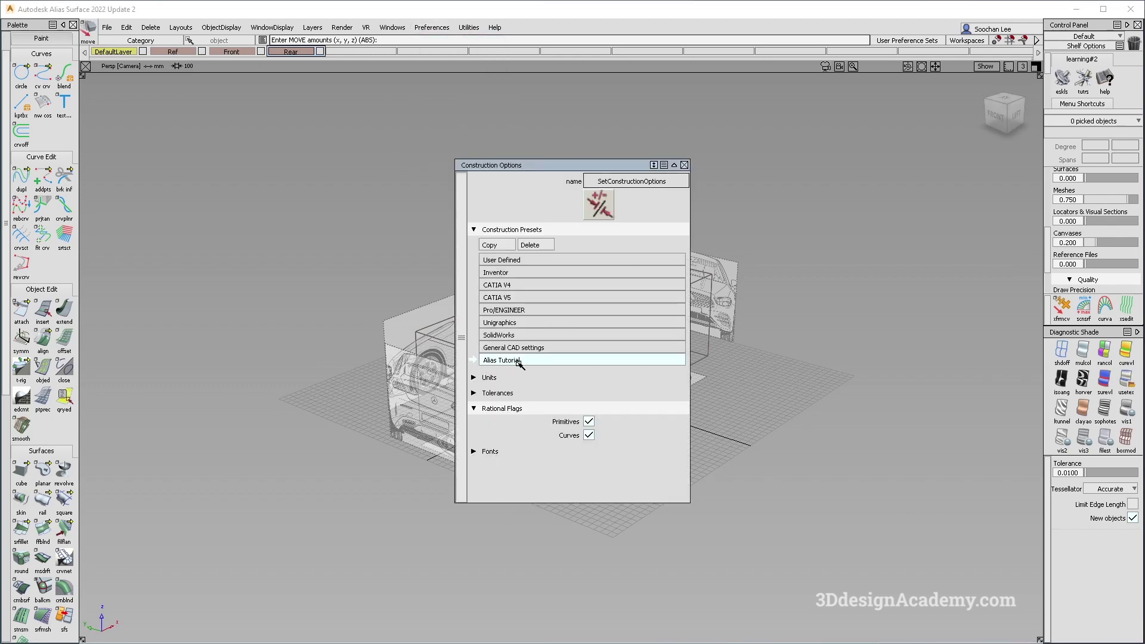
left_click(475, 394)
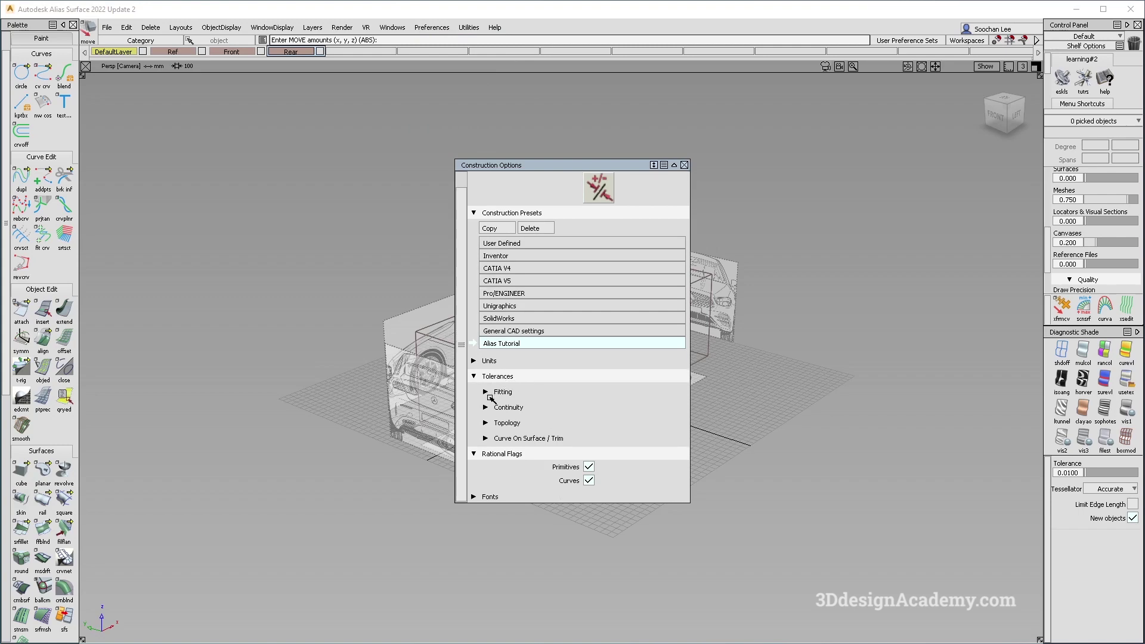
left_click(486, 408)
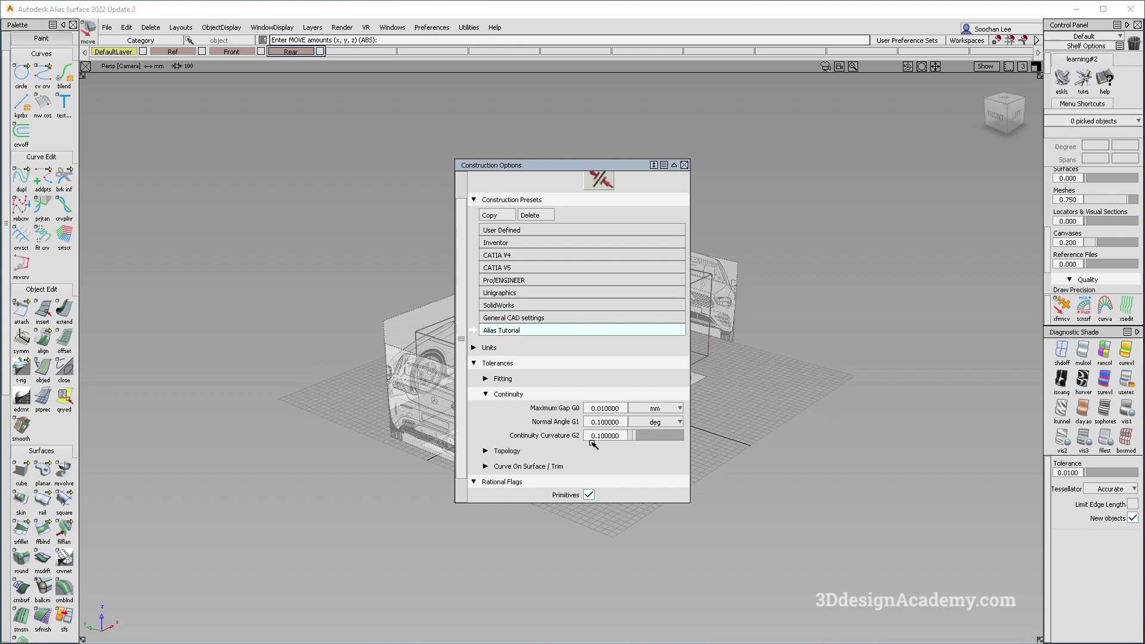
Turn off the rational flags for both primitives and curves, and close the Construction Options
scroll(565, 456, "down", 2)
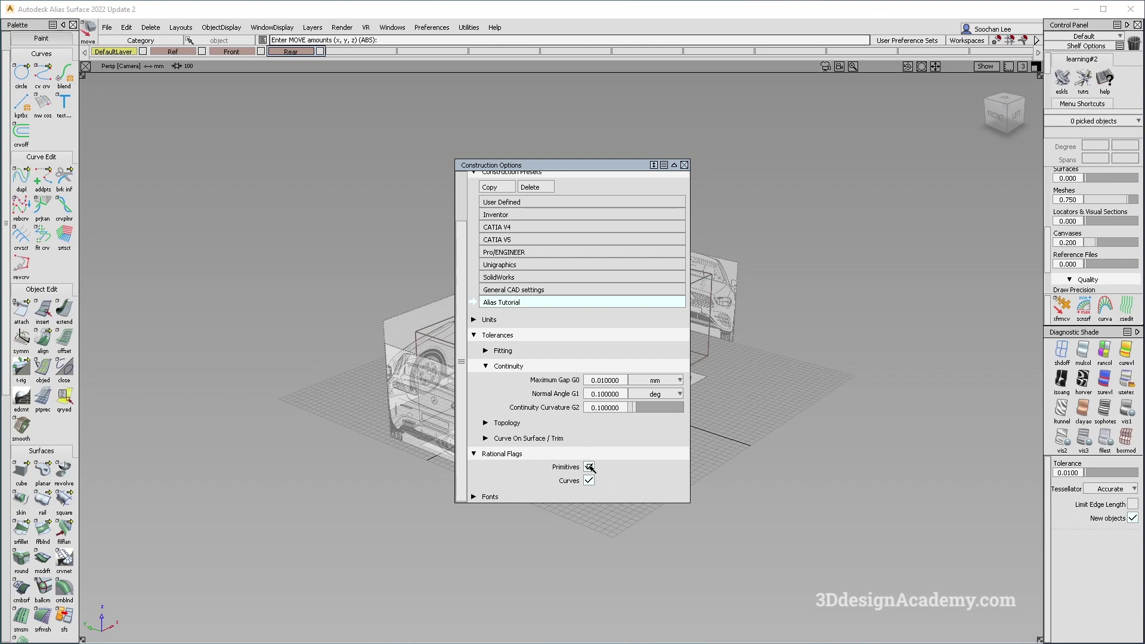
left_click(589, 466)
left_click(590, 481)
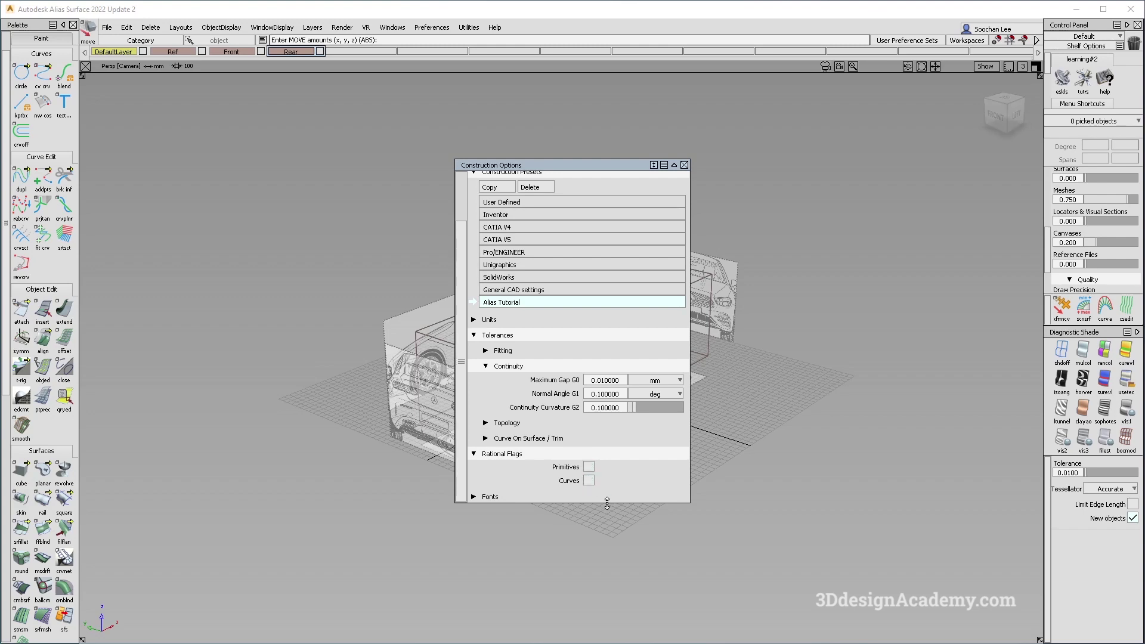
left_click_drag(605, 504, 606, 553)
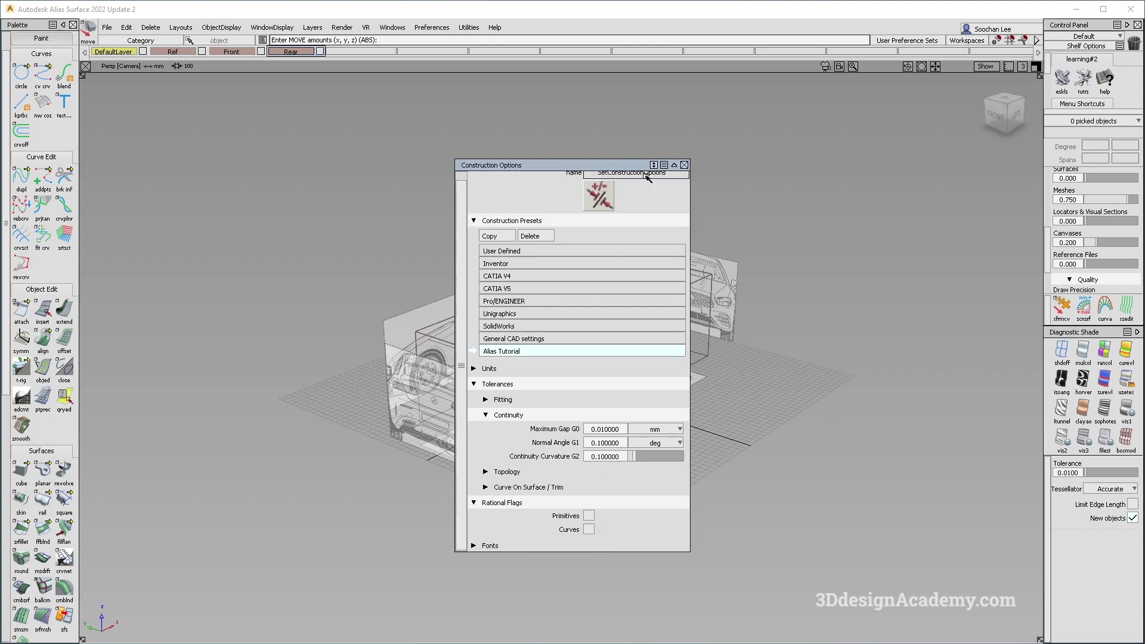
left_click(684, 165)
left_click_drag(692, 238, 672, 275, "alt+shift")
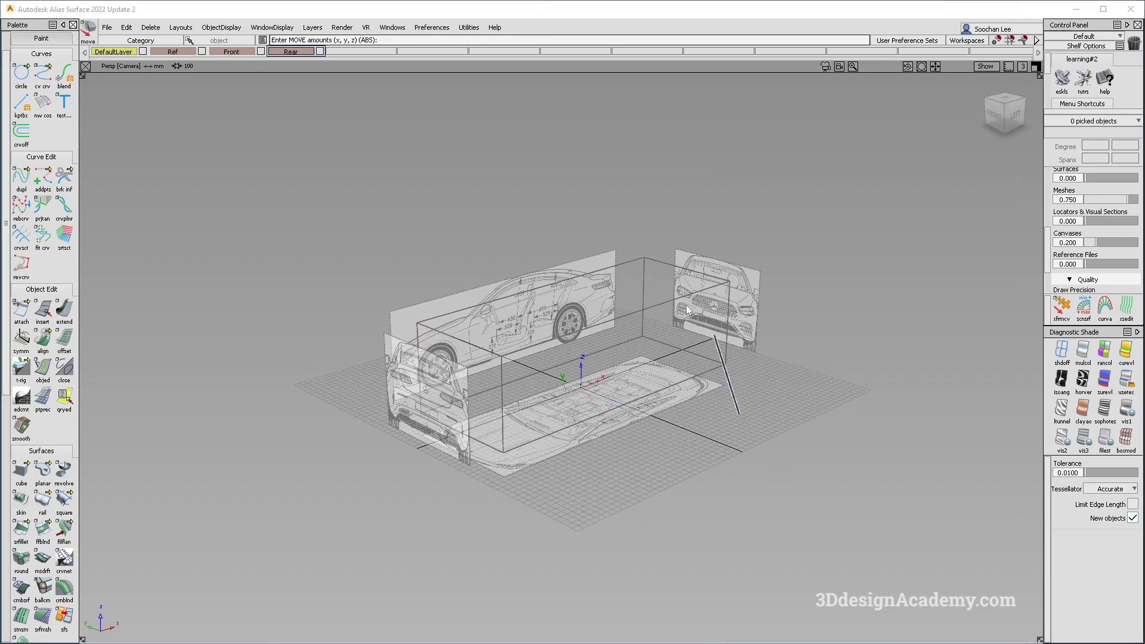
middle_click_drag(692, 353, 711, 364, "alt+shift")
left_click_drag(713, 367, 664, 349, "alt+shift")
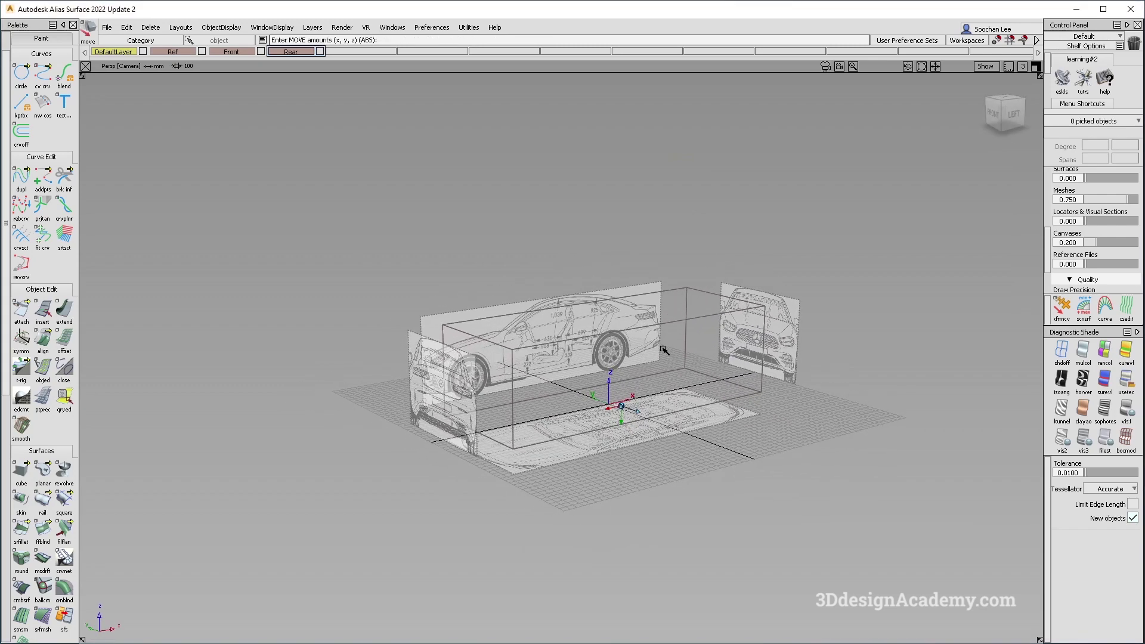
middle_click_drag(664, 350, 688, 352, "alt+shift")
left_click_drag(747, 342, 799, 340, "ctrl+shift")
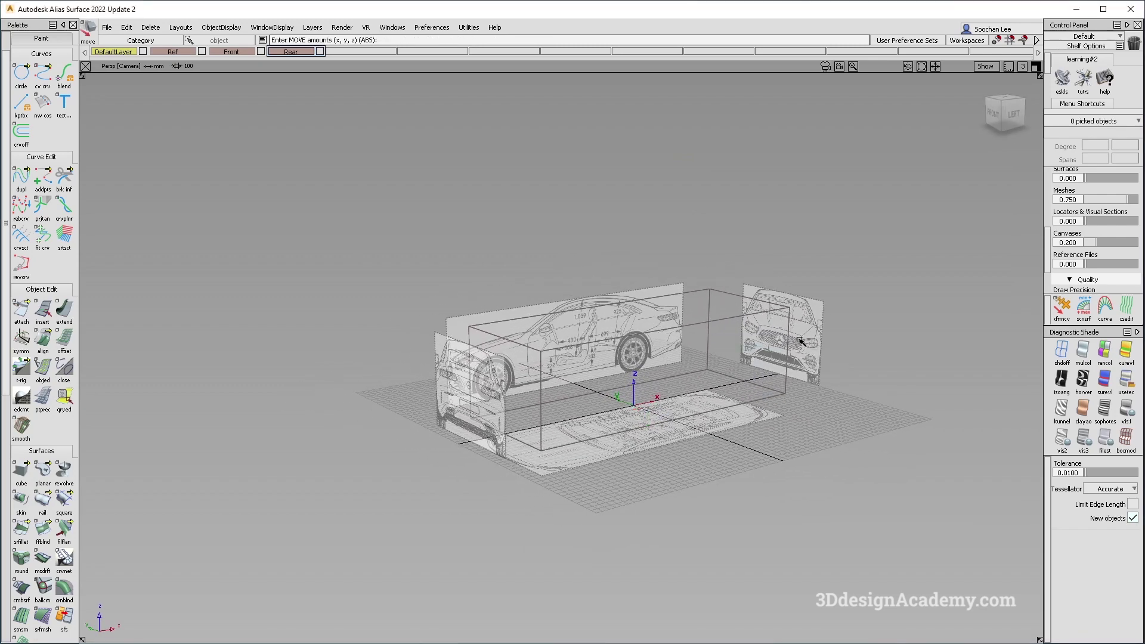